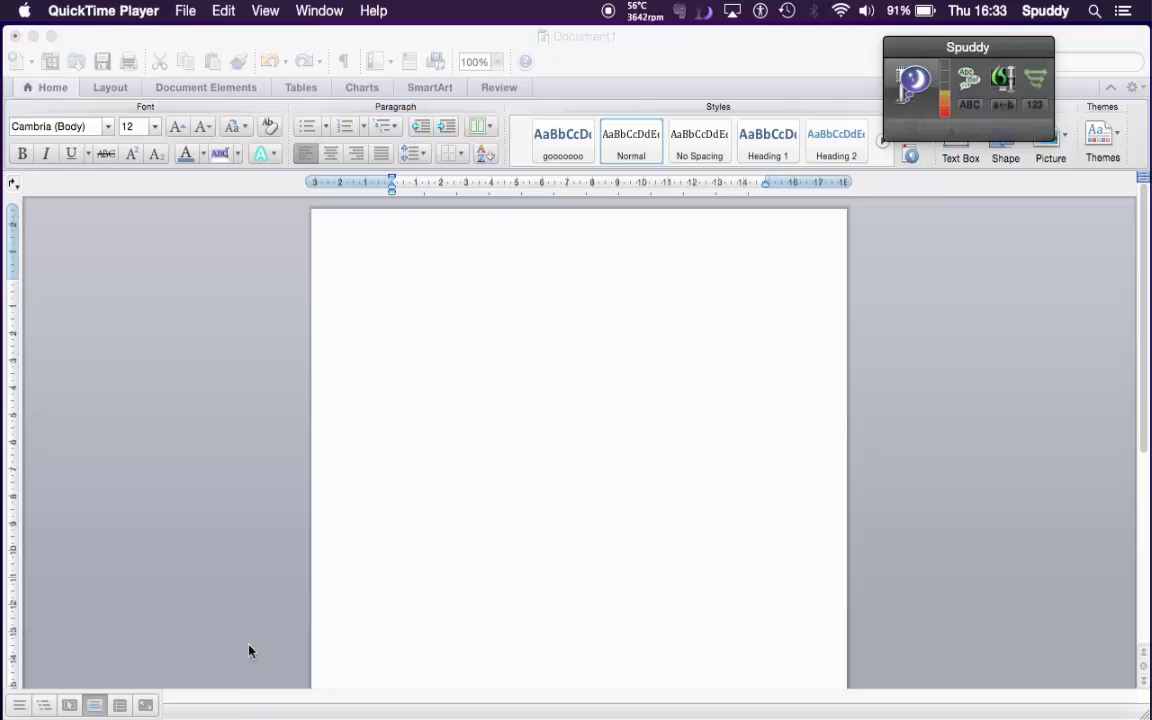
- Switch to Safari and open its extension preferences to check the Dragon Dictate extension
left_click(205, 700)
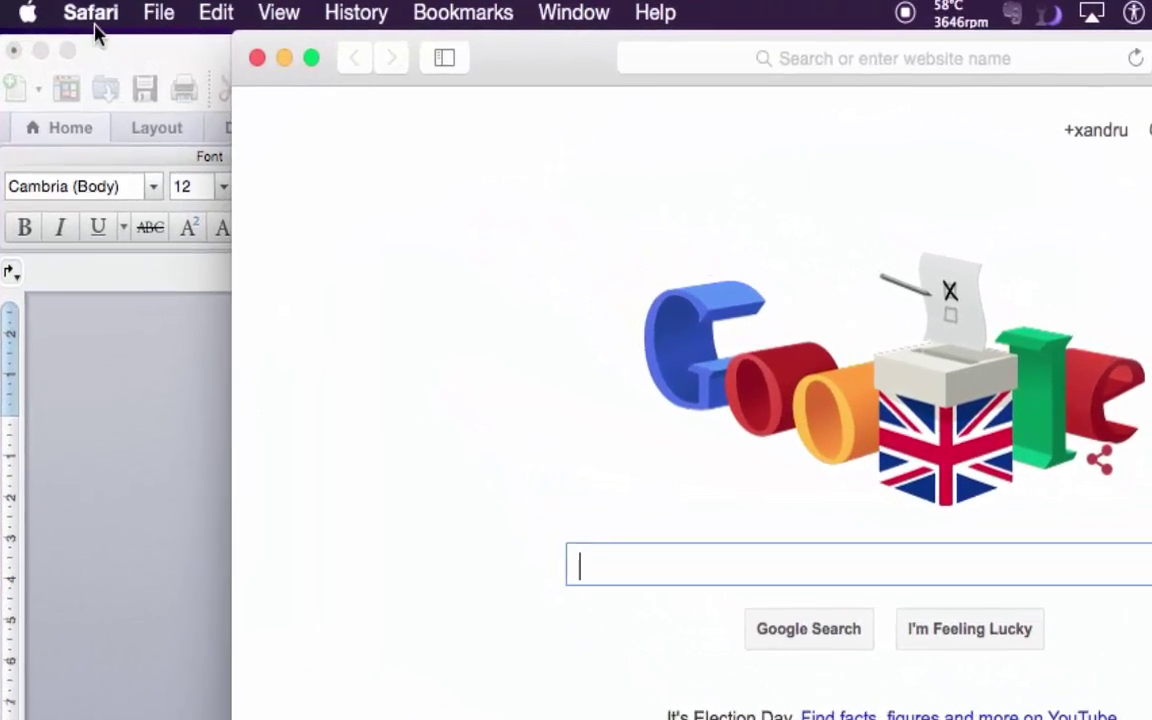
left_click(94, 22)
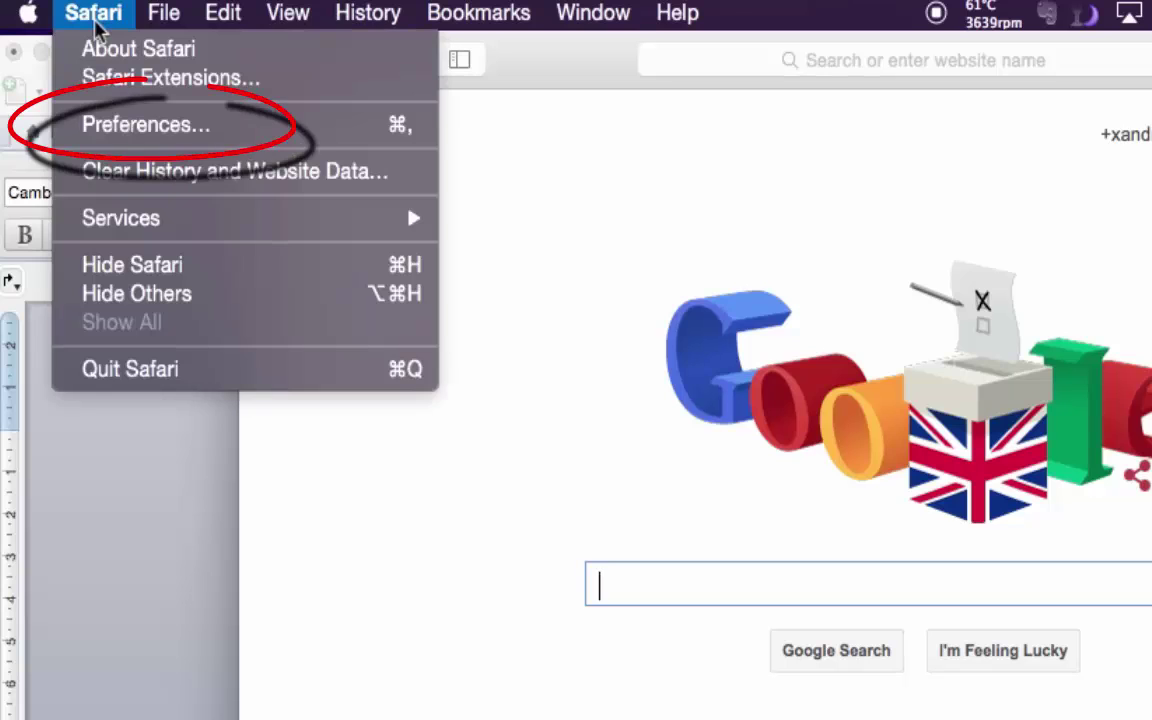
left_click(118, 124)
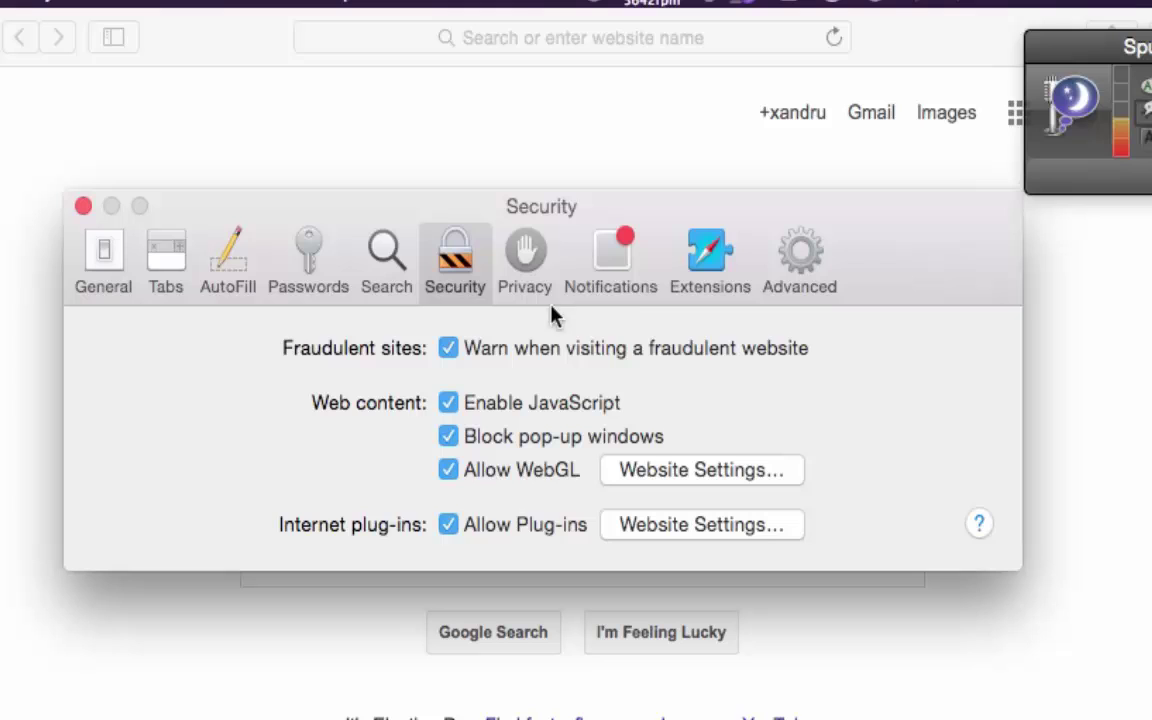
left_click(710, 255)
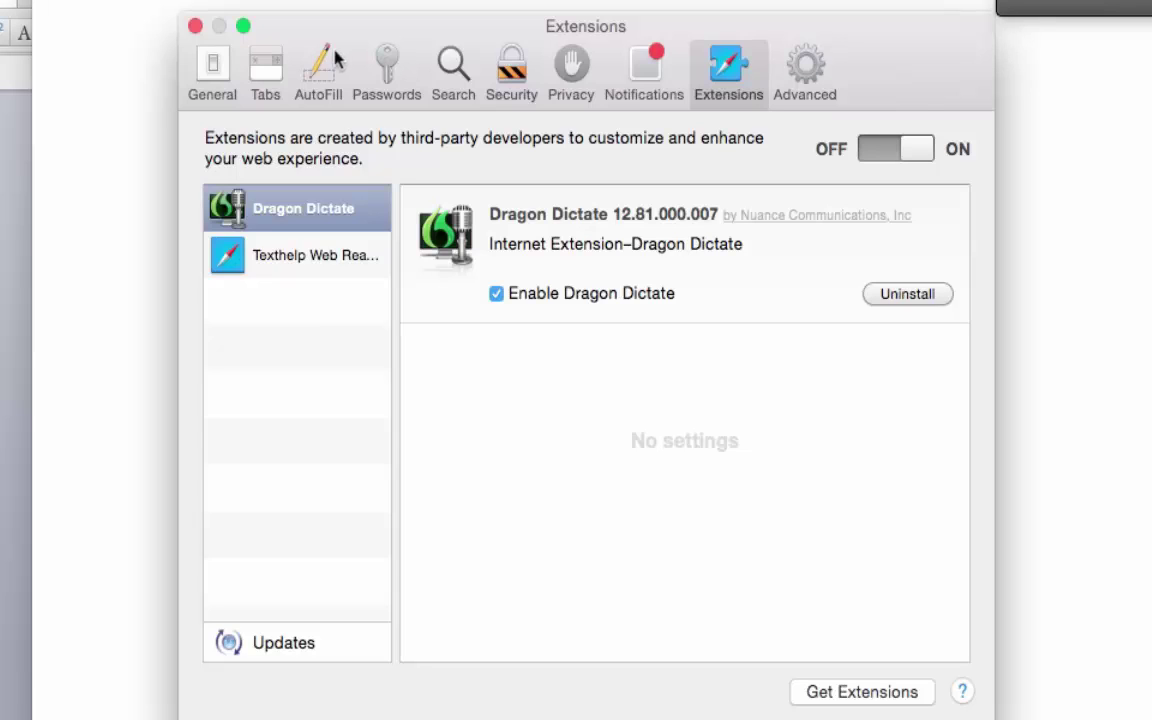
left_click(509, 75)
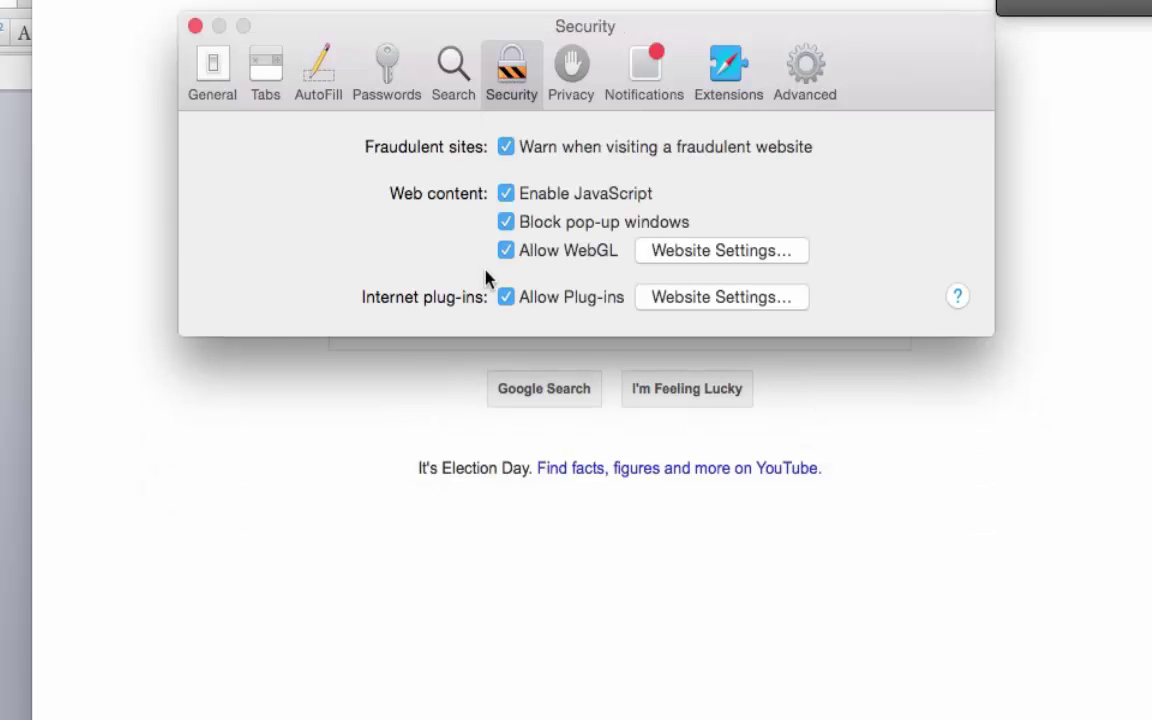
left_click(704, 301)
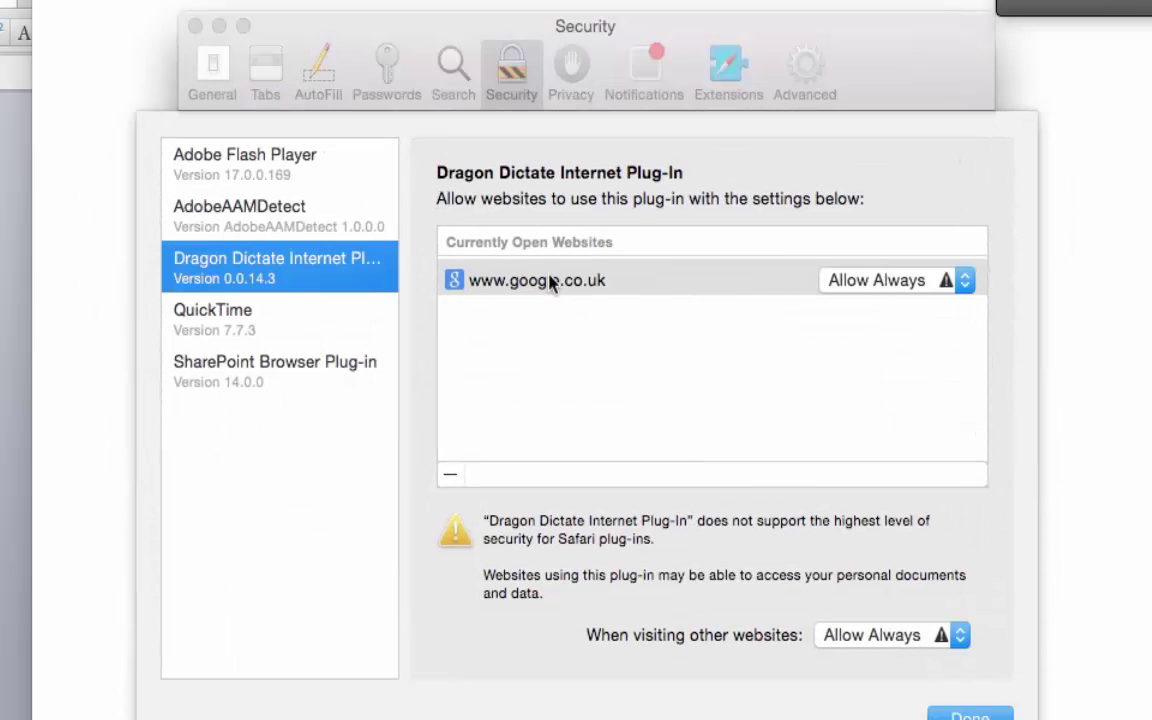
left_click(549, 283)
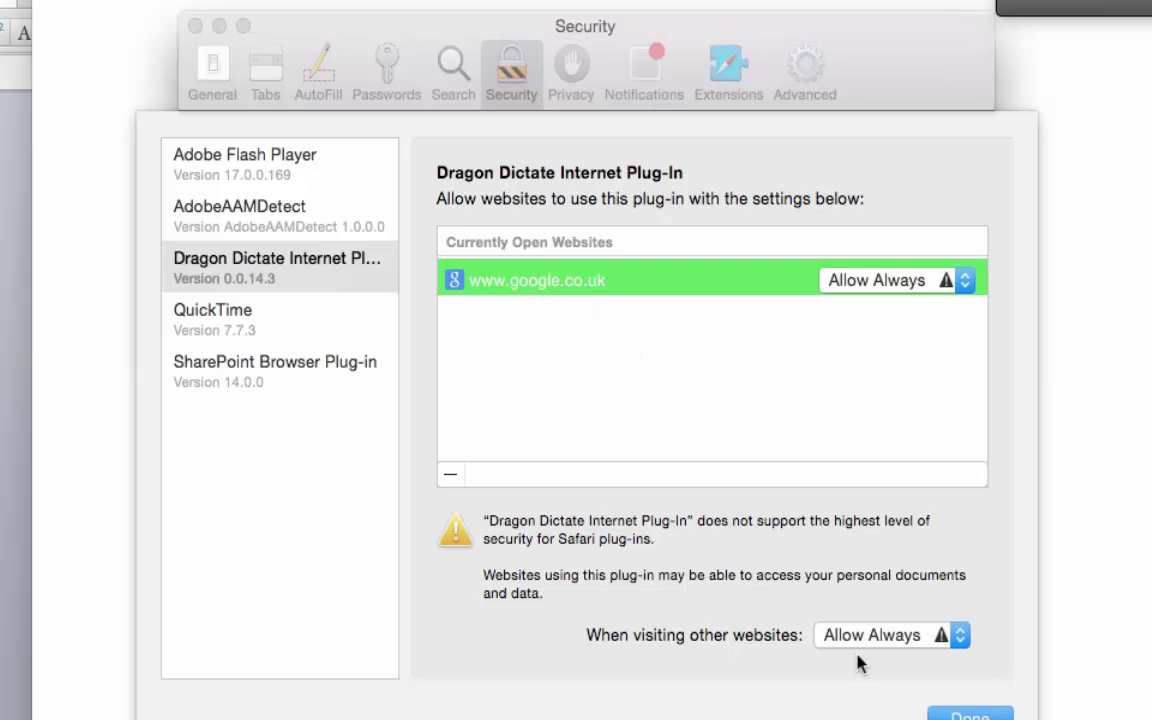
left_click(968, 714)
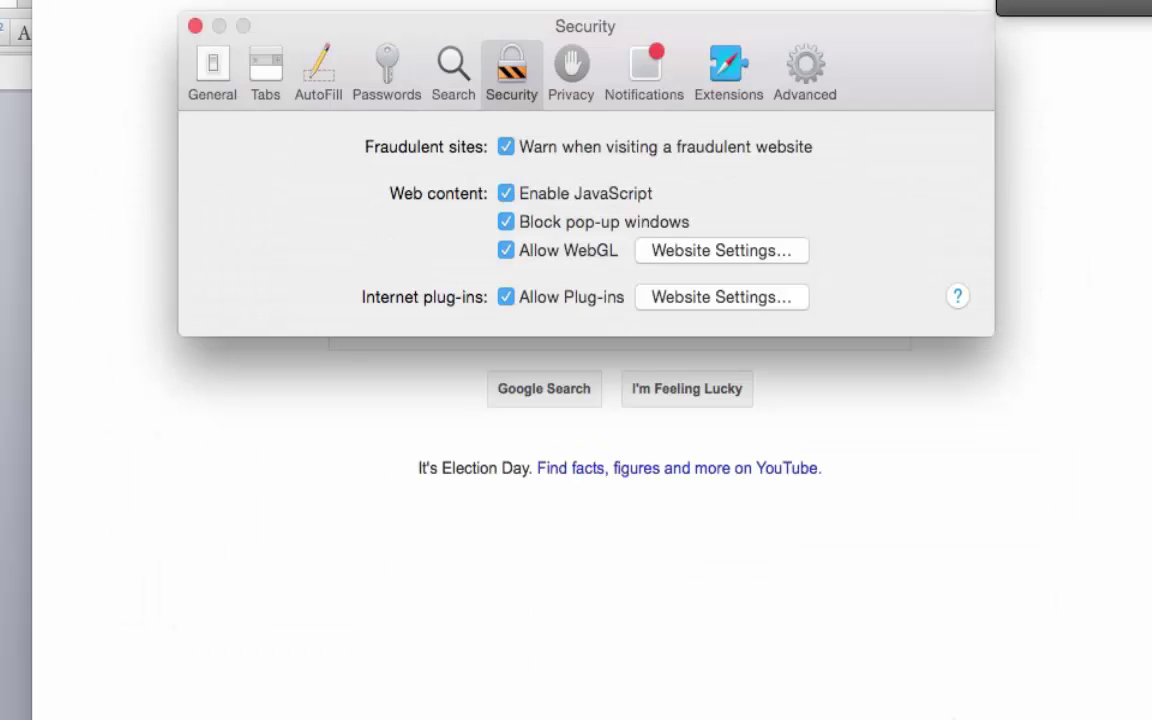
left_click(195, 26)
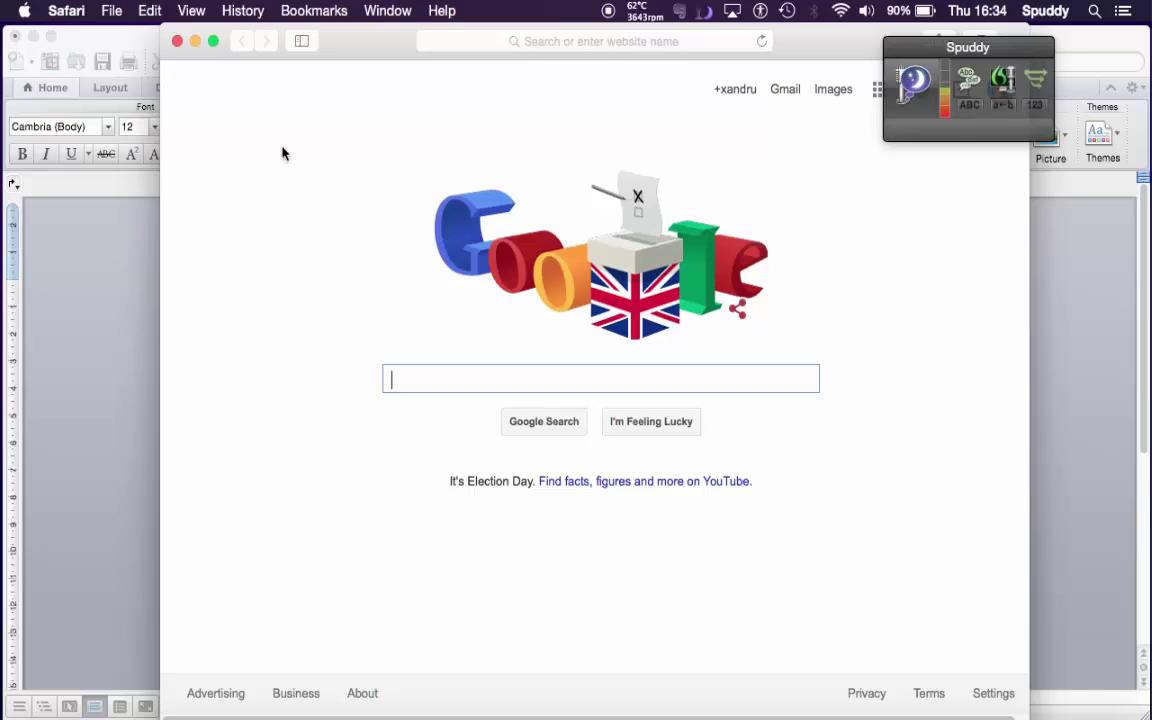
left_click(177, 41)
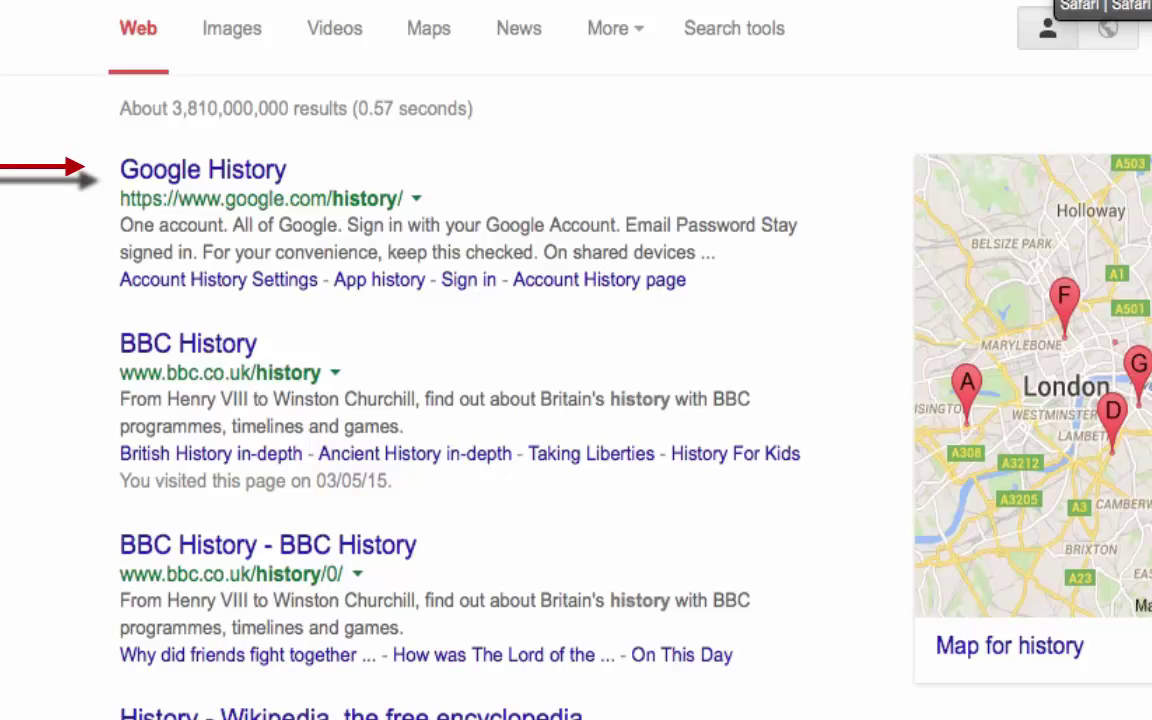
- Move to the BBC History result in the Google search for history and open it
key("Tab")
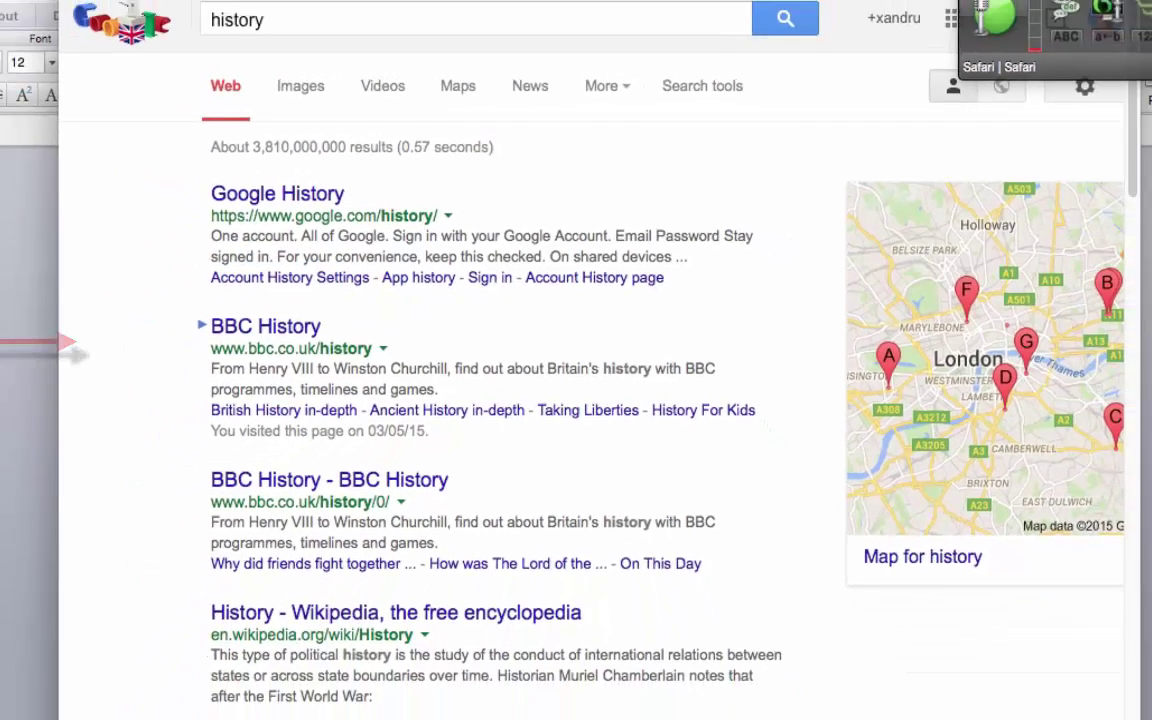
key("Return")
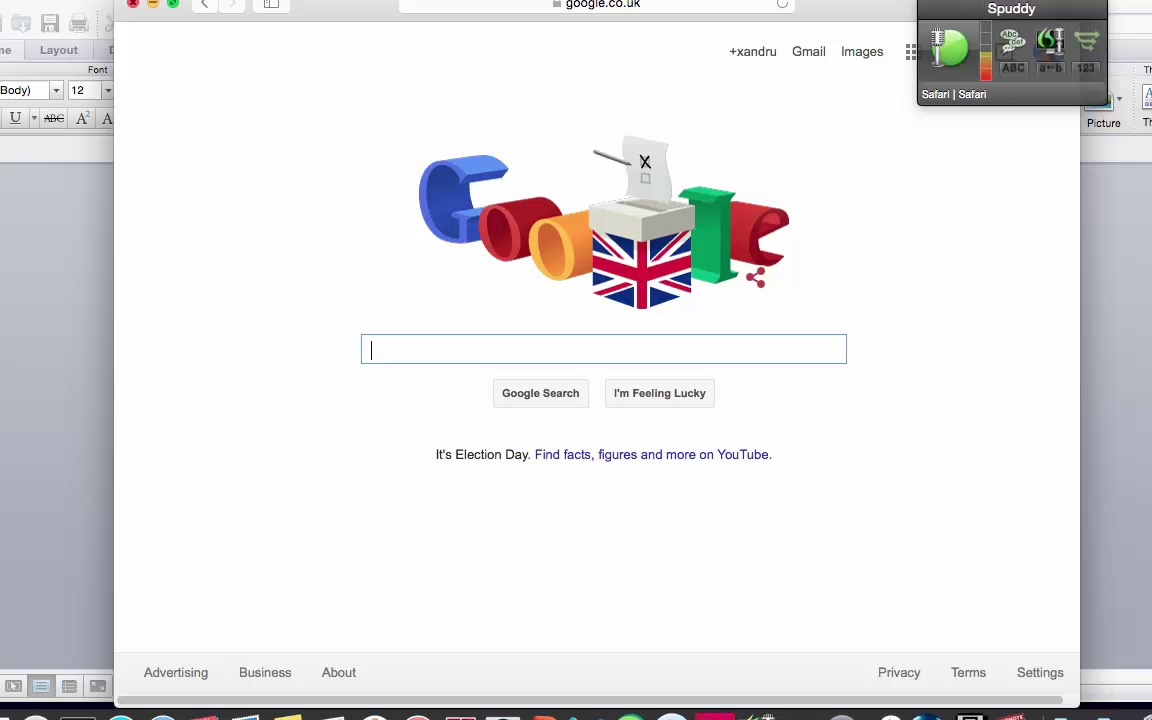
- Search Google for "The history of the world" and open the Wikipedia result through its numbered link label
type("The history of the world")
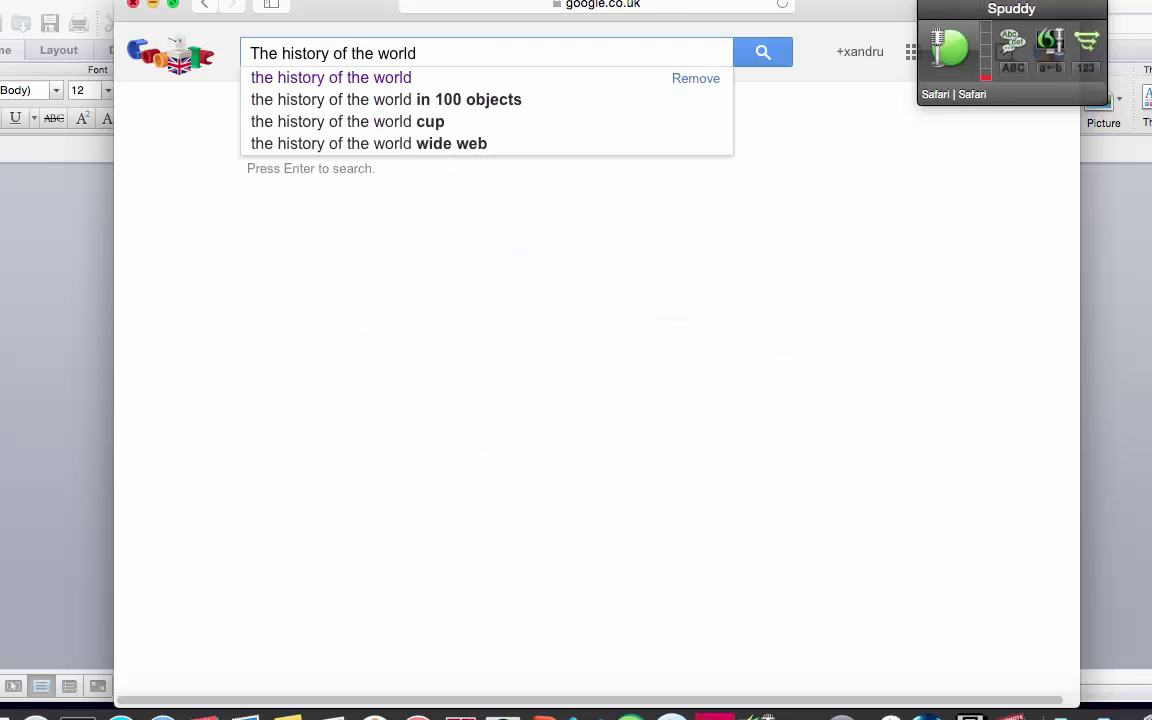
key("Return")
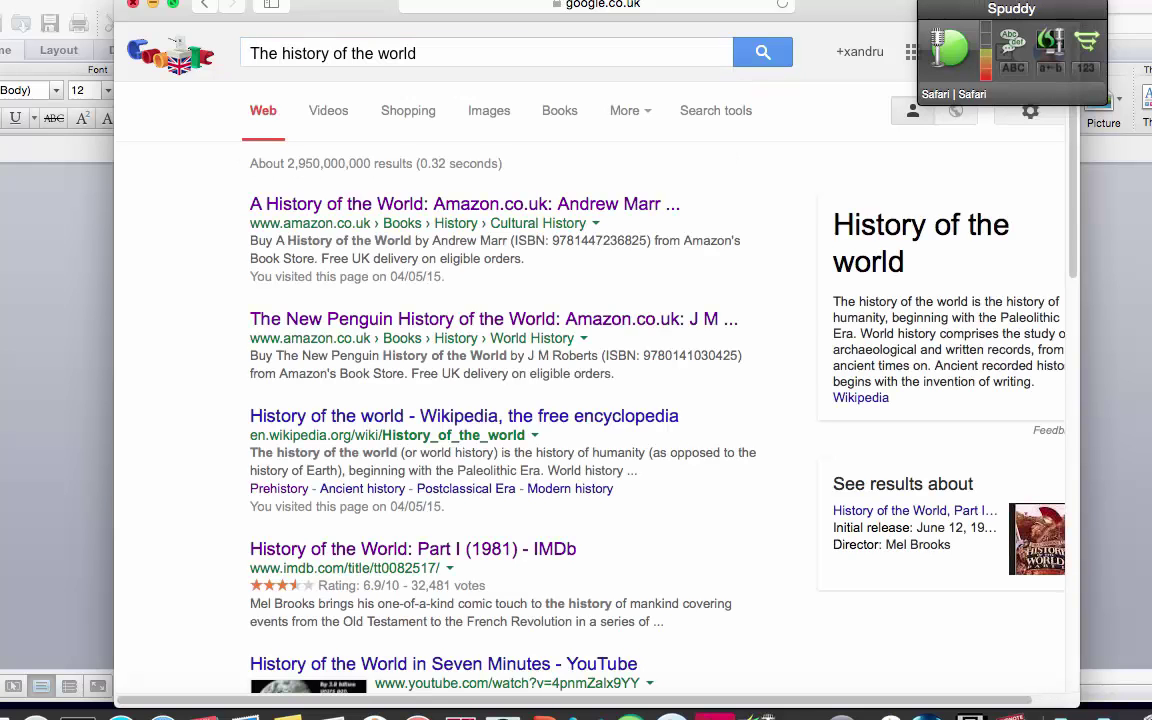
key("f")
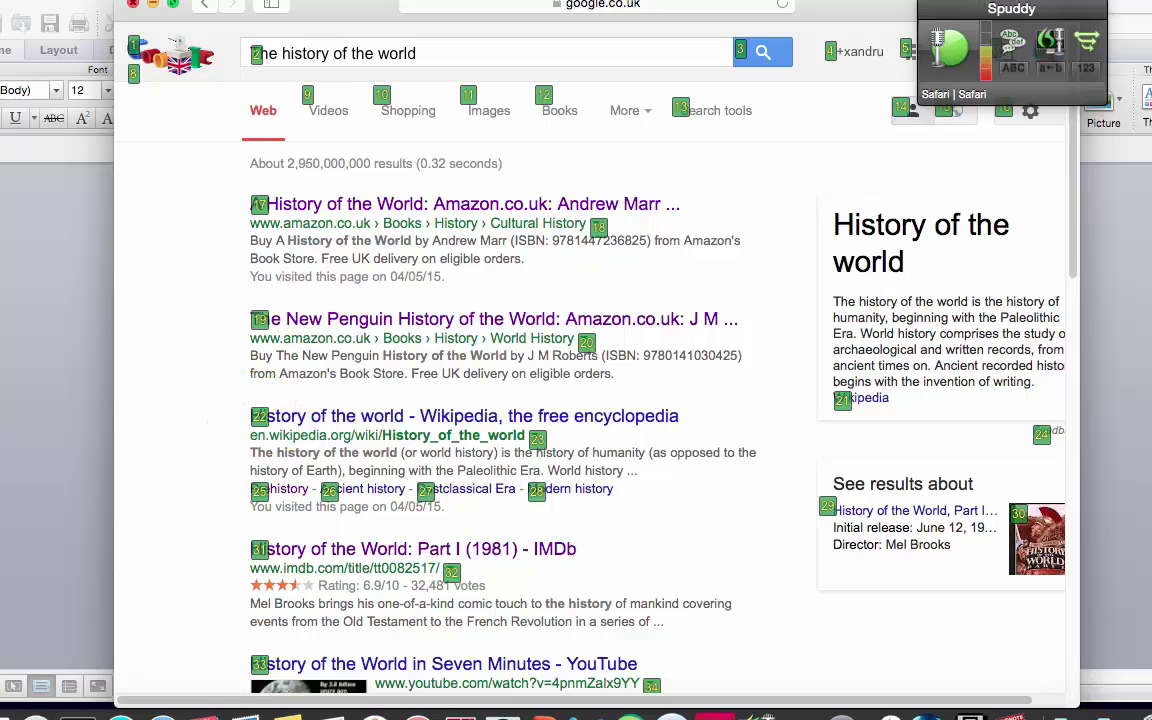
key("2")
key("2")
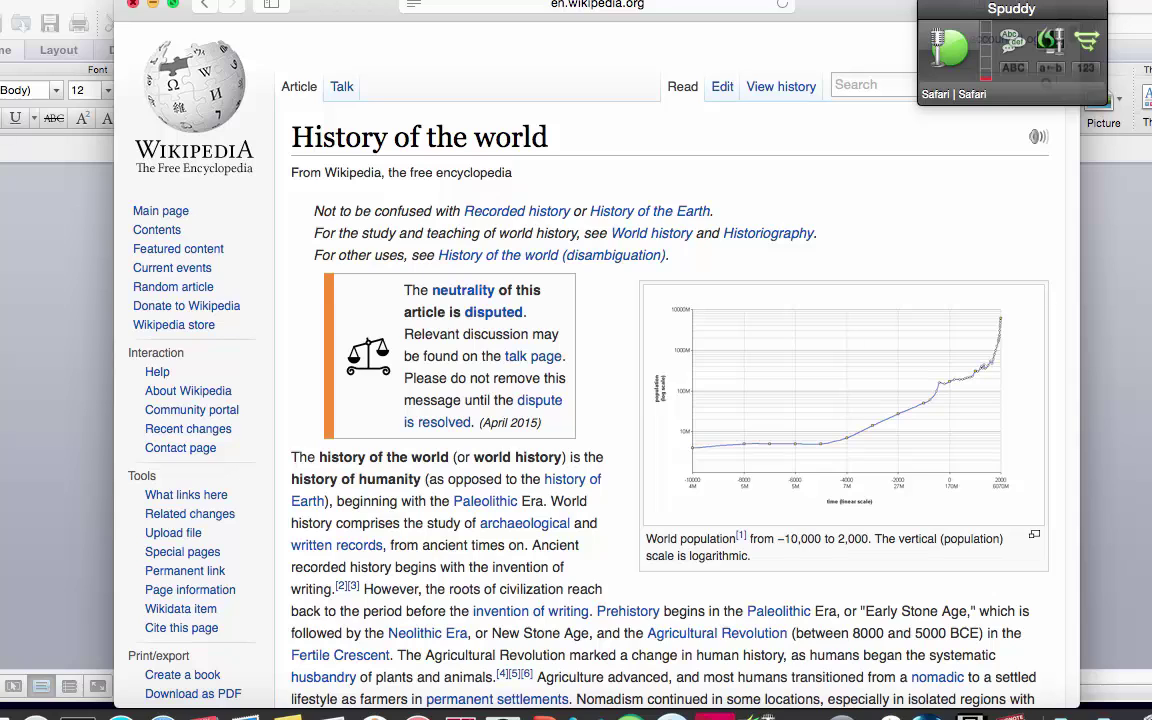
- Go to the end of the Wikipedia article, return to its beginning and move down one page
key("shift+g")
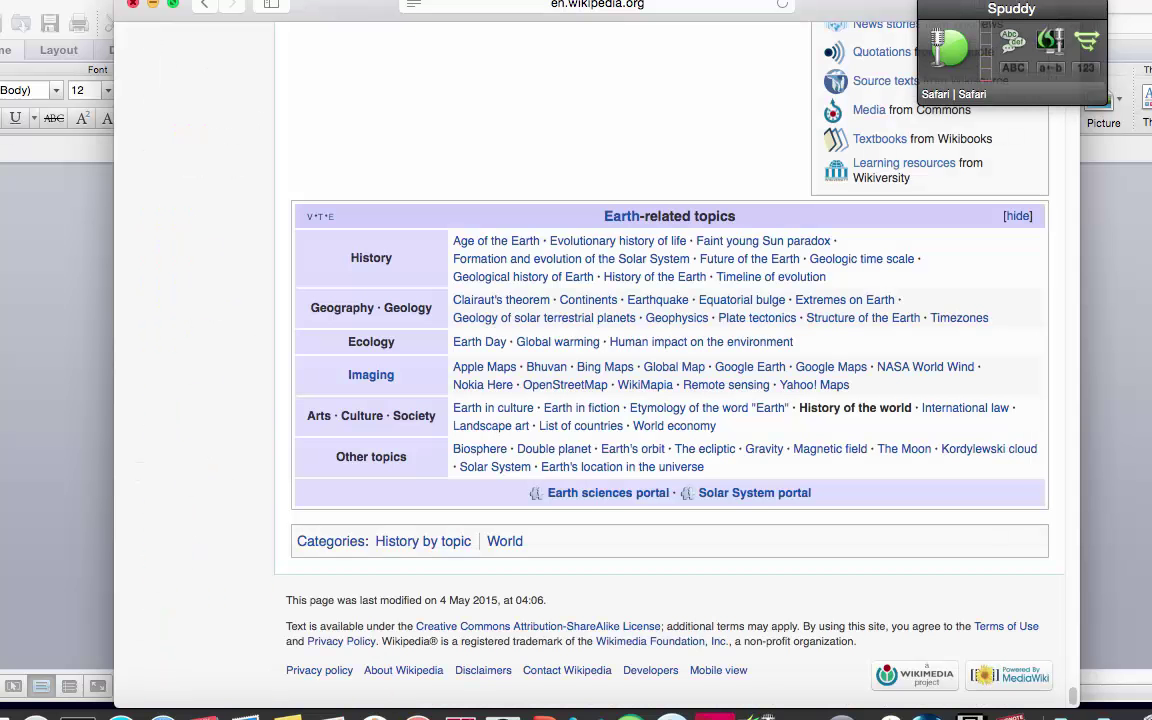
key("g")
key("g")
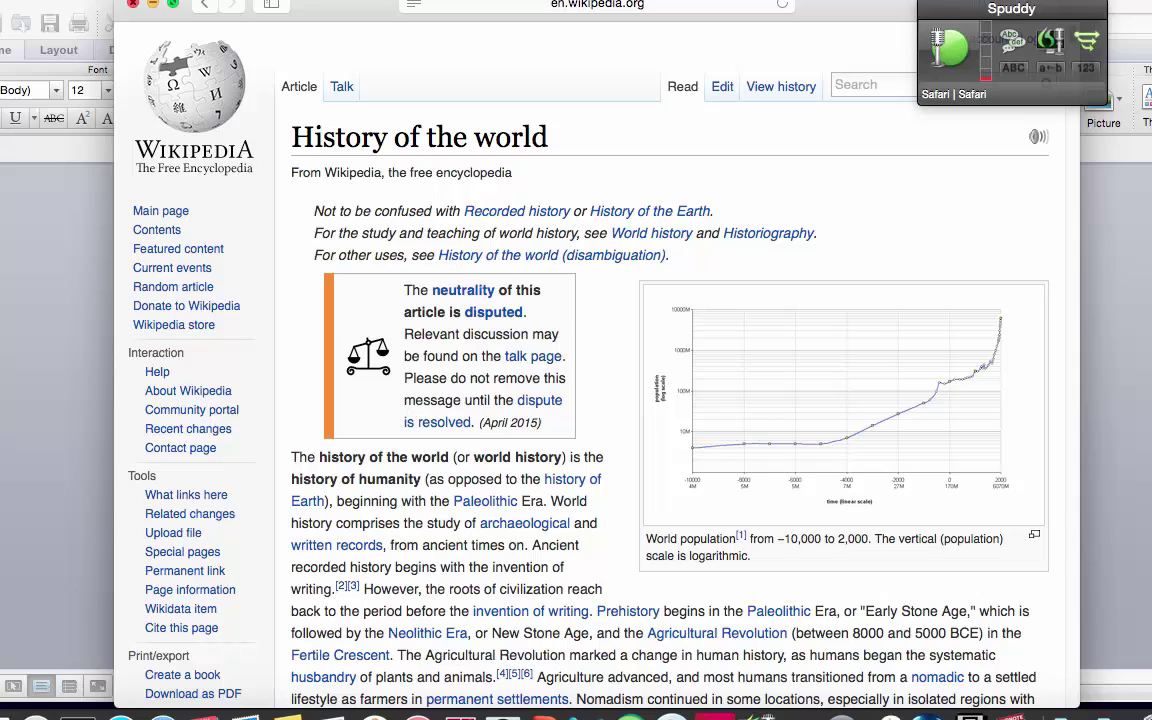
key("Page_Down")
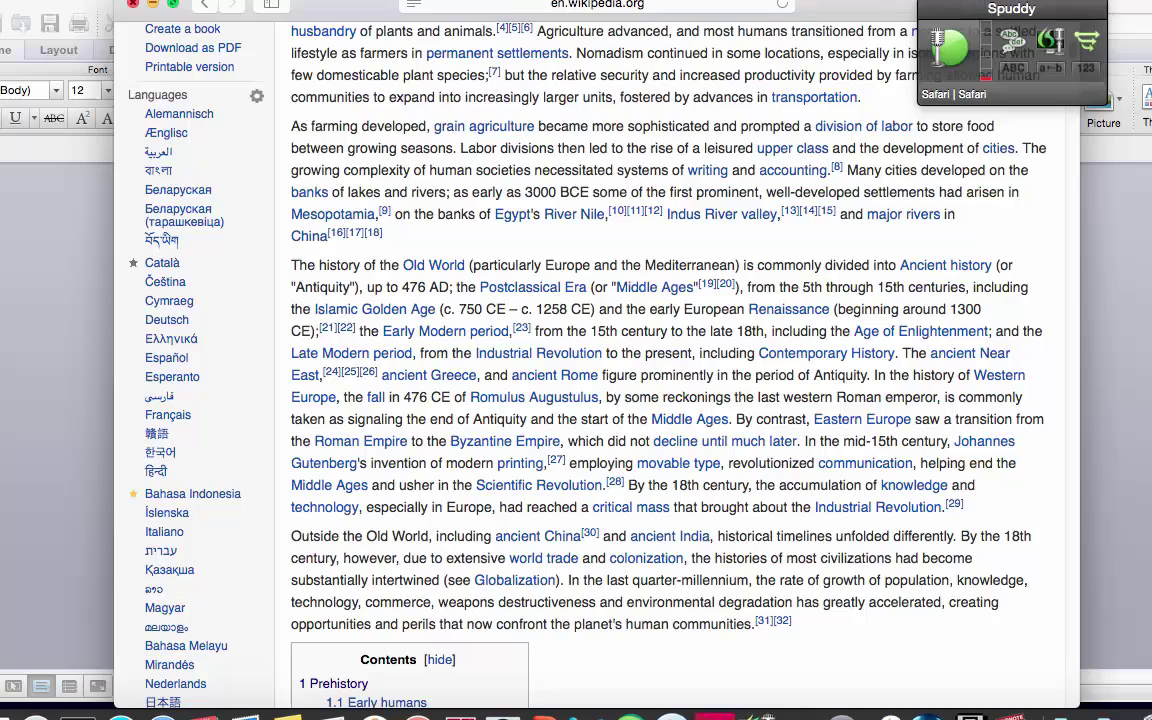
- Return to the home page and search Google for "The Industrial Revolution"
key("super+shift+h")
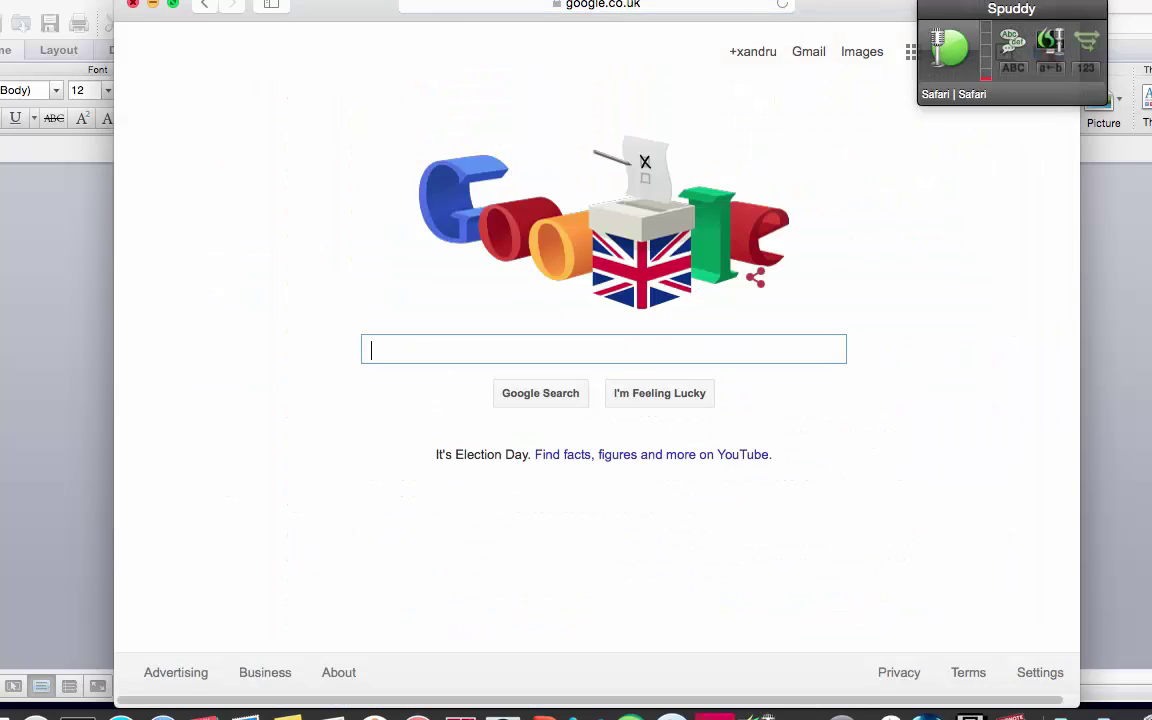
type("The Industrial Revolution")
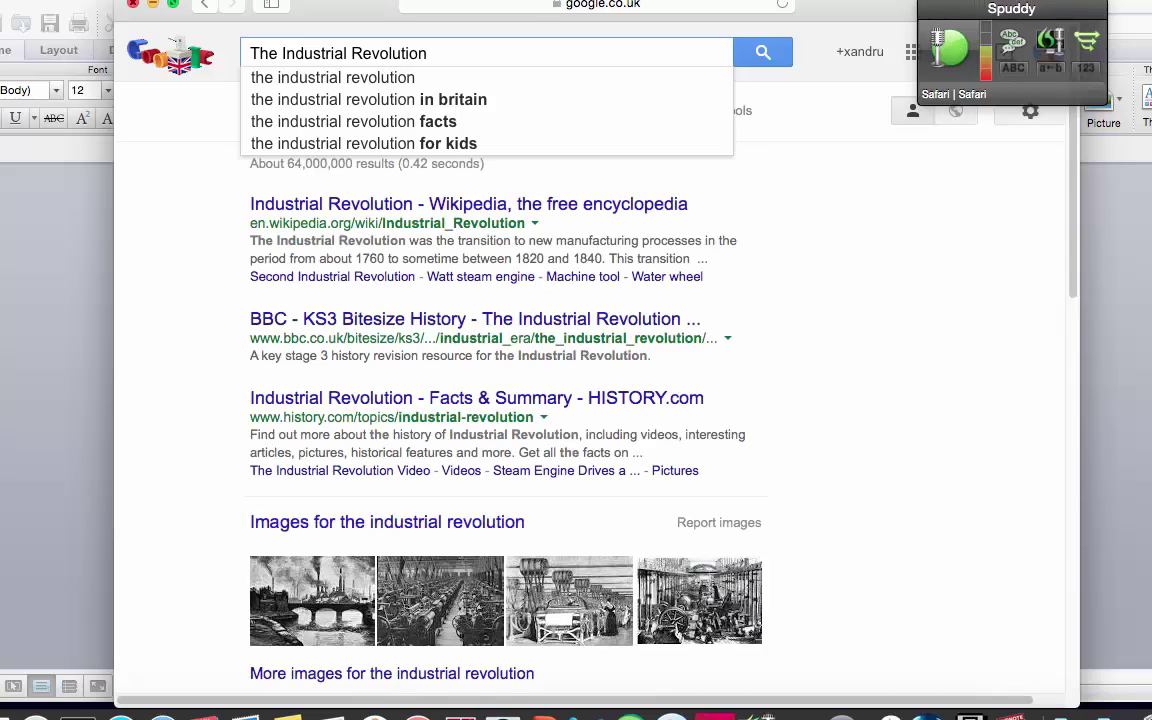
key("Return")
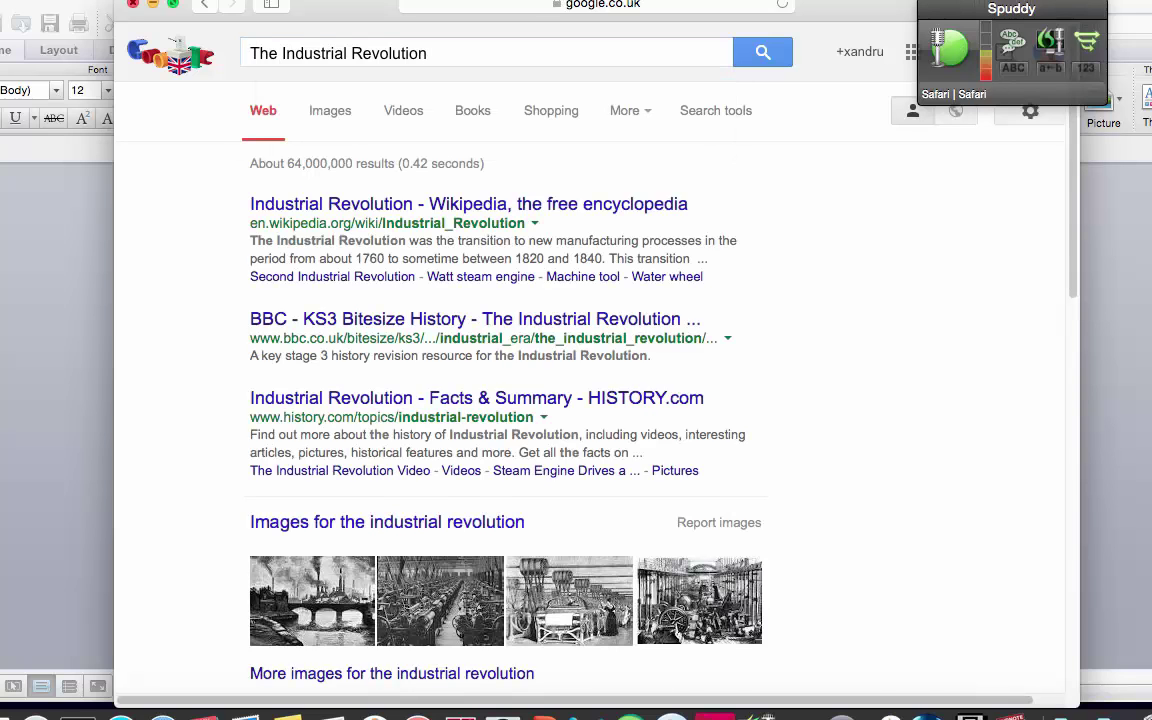
- Open a new browser tab and search Google for "World War I" in it
key("super+t")
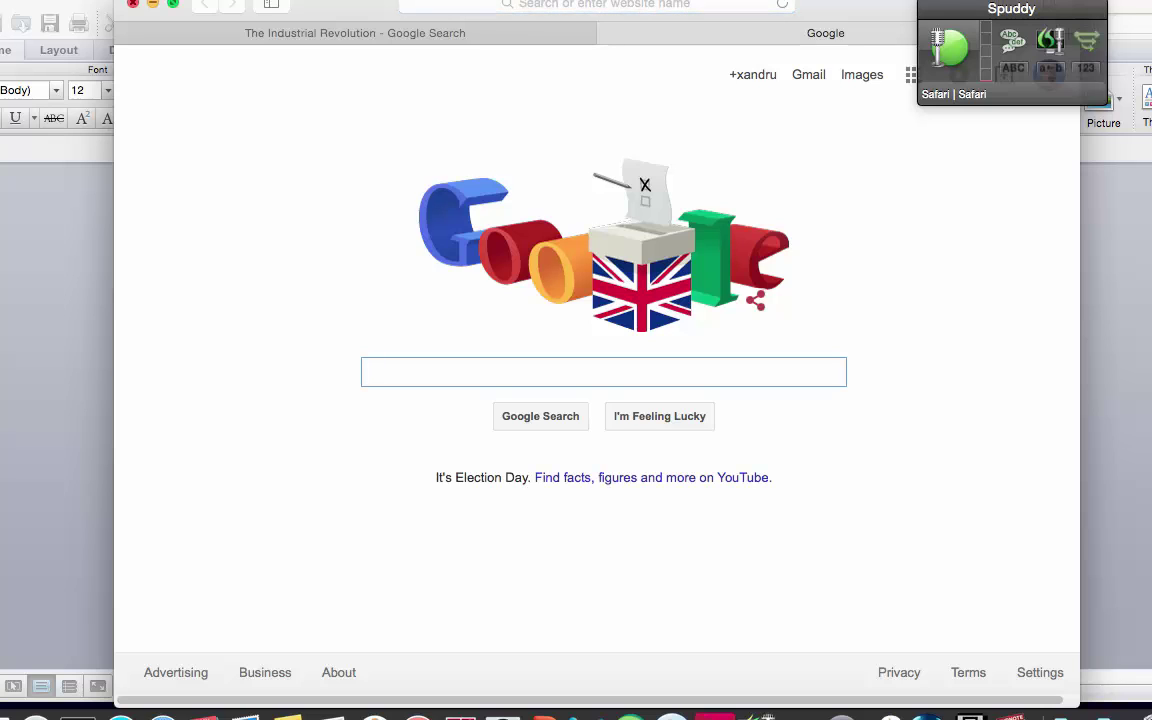
type("World War I")
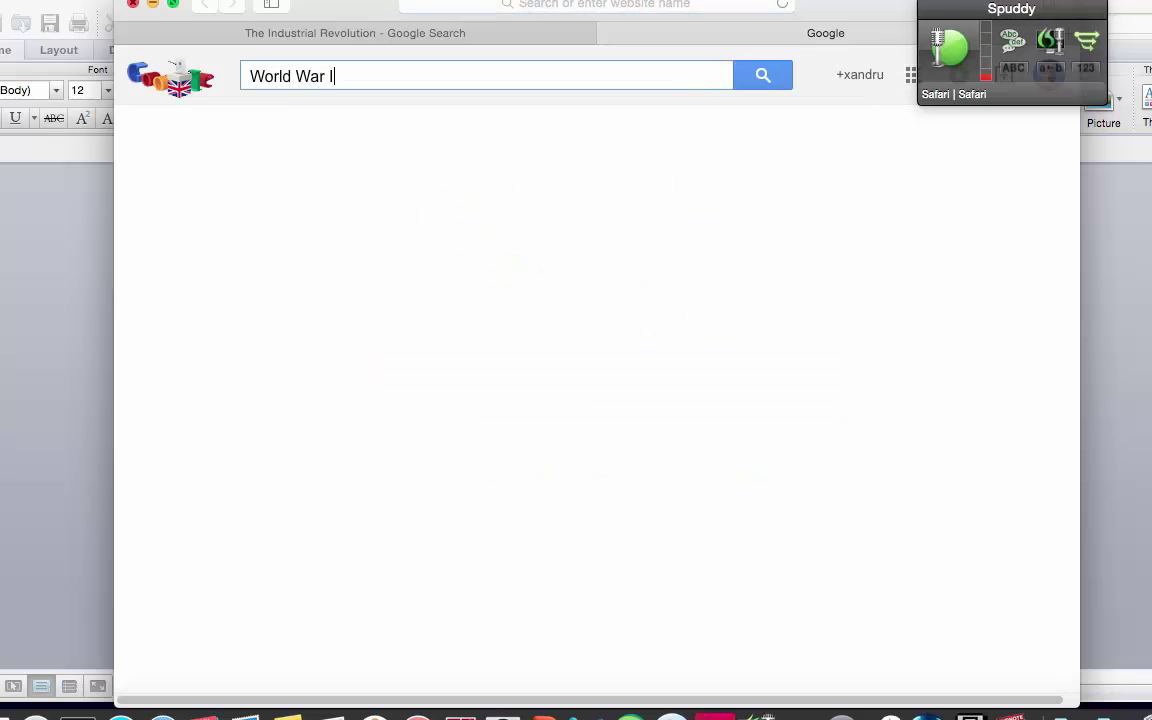
key("Return")
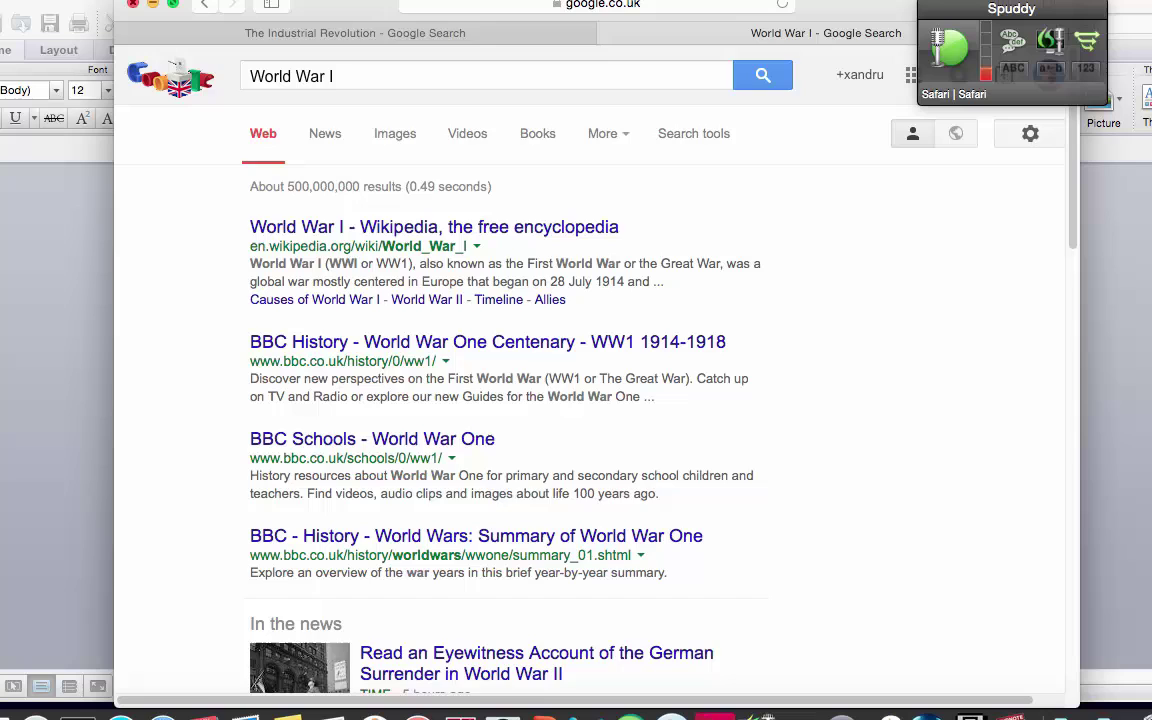
- Show the bookmarks list beside the World War I search results and hide it again
key("ctrl+super+1")
scroll(710, 400, "down", 1)
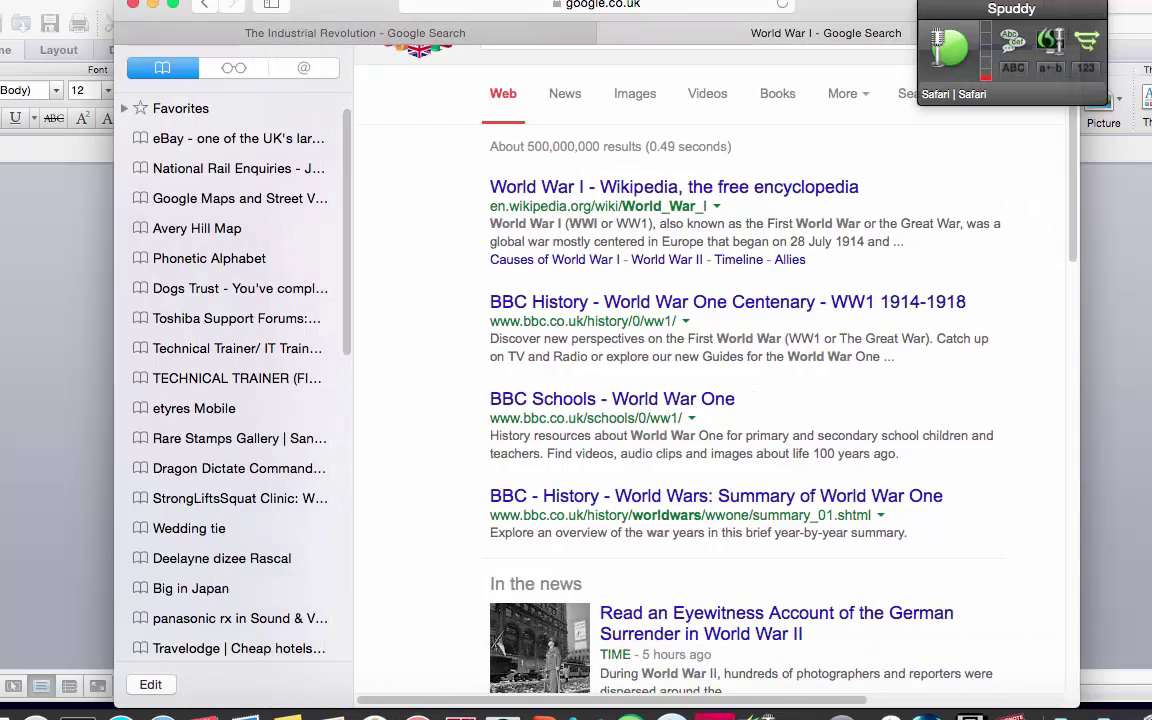
key("super+shift+l")
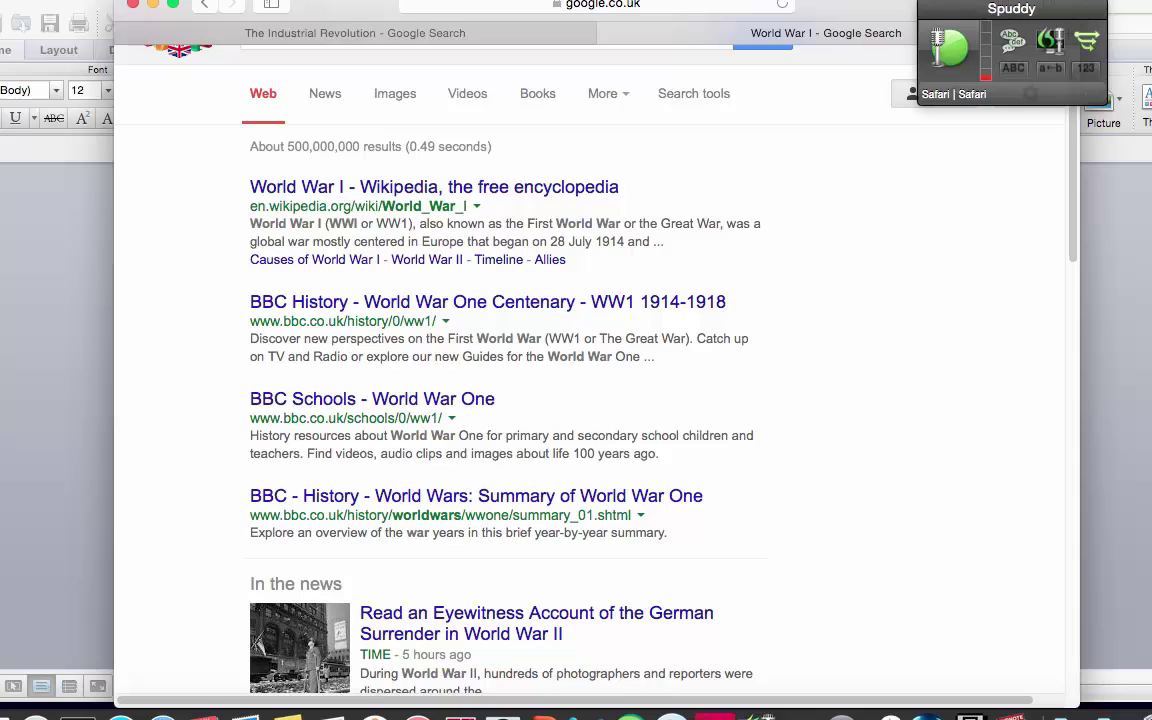
- Open The Atlantic's "World War I in Photos: A Century Later" result by its numbered label and enlarge the page by two zoom levels
scroll(590, 400, "down", 15)
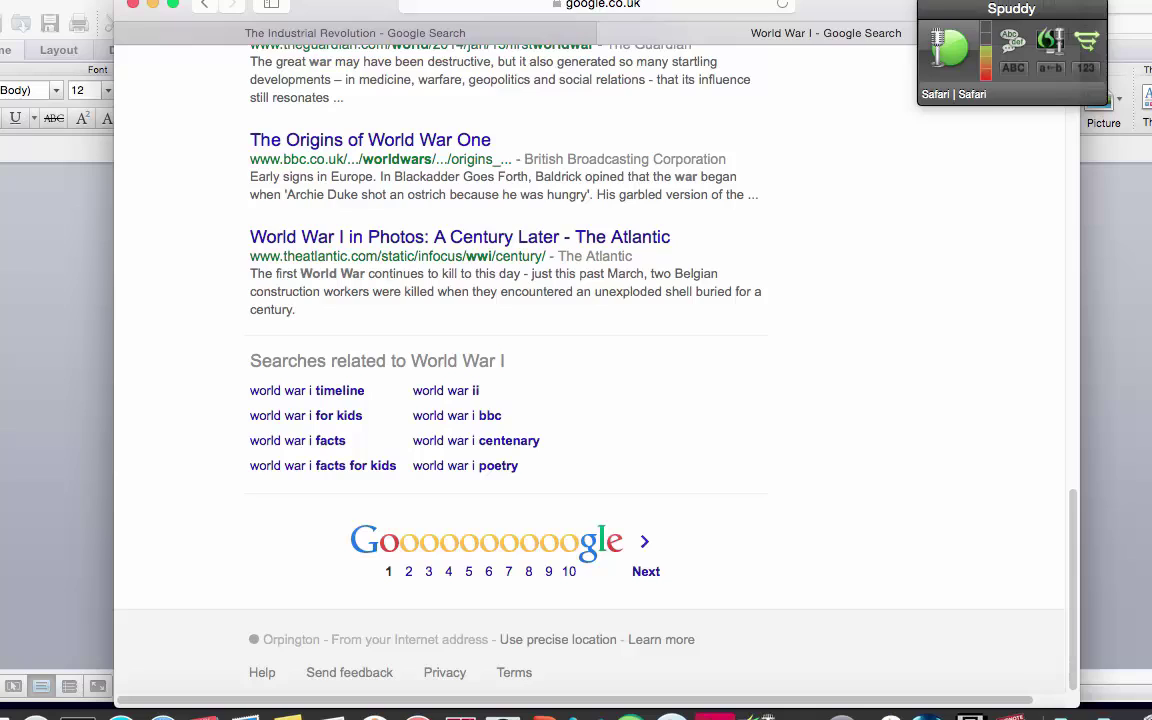
scroll(590, 400, "up", 1)
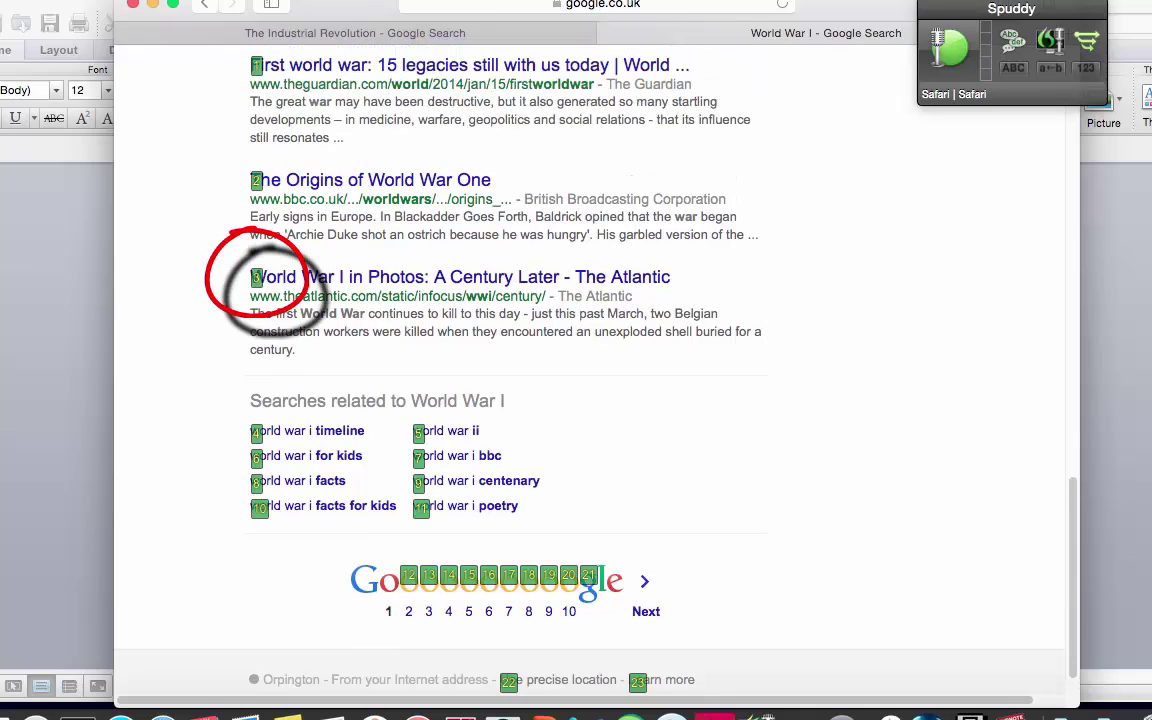
key("3")
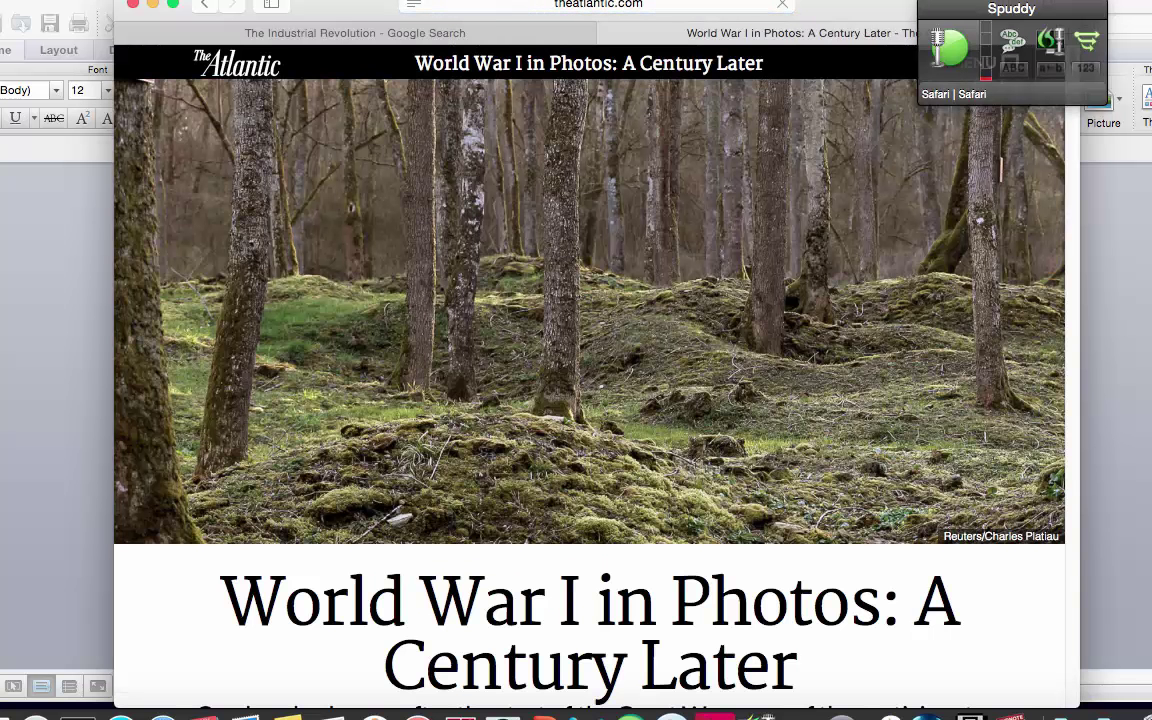
key("super+plus")
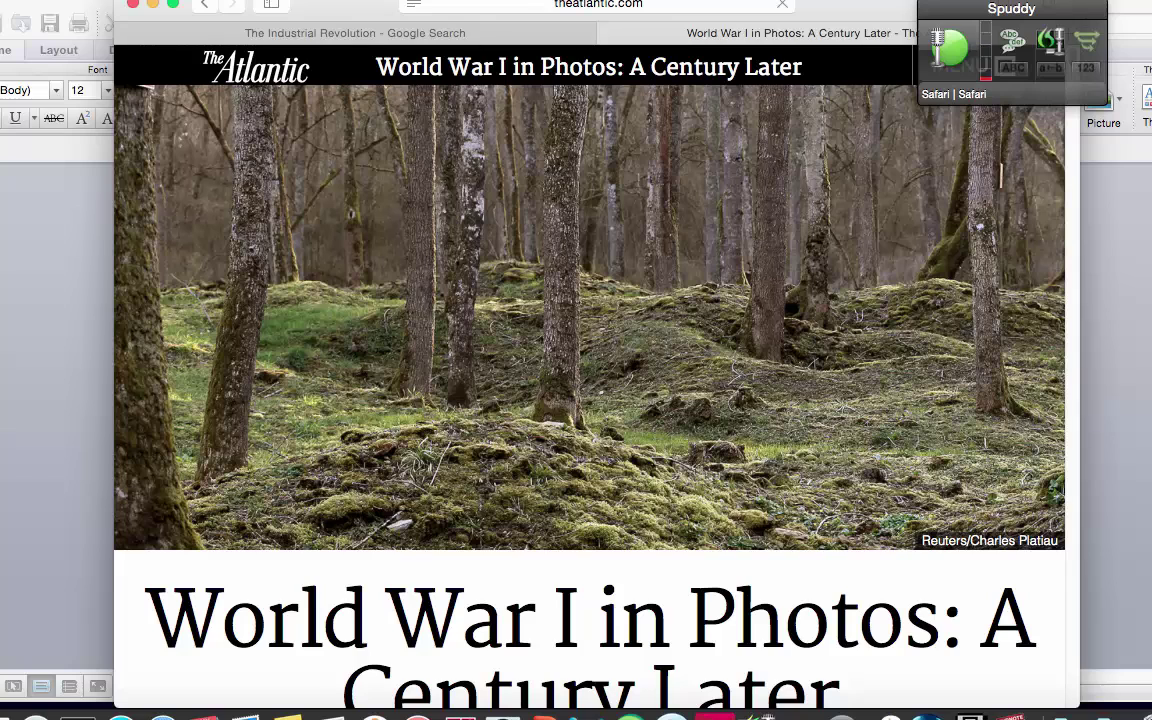
key("super+plus")
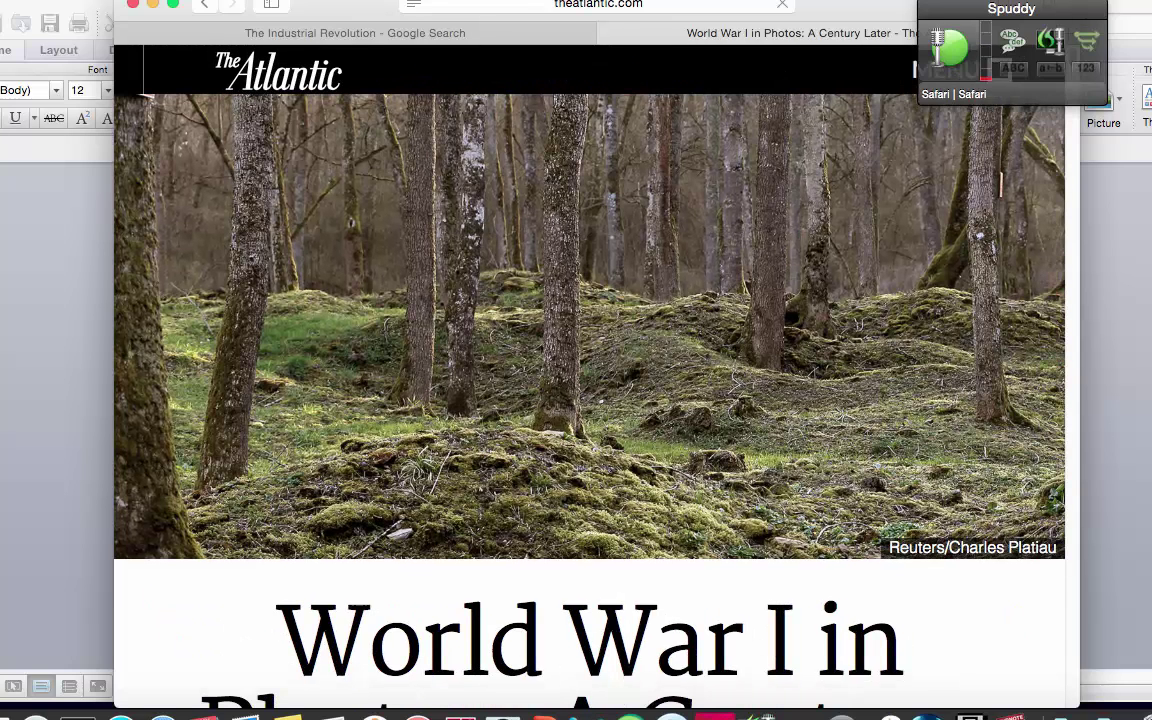
- Go back from the Atlantic article, start an e-mail containing the BBC Schools World War One page, and close the draft
key("super+[")
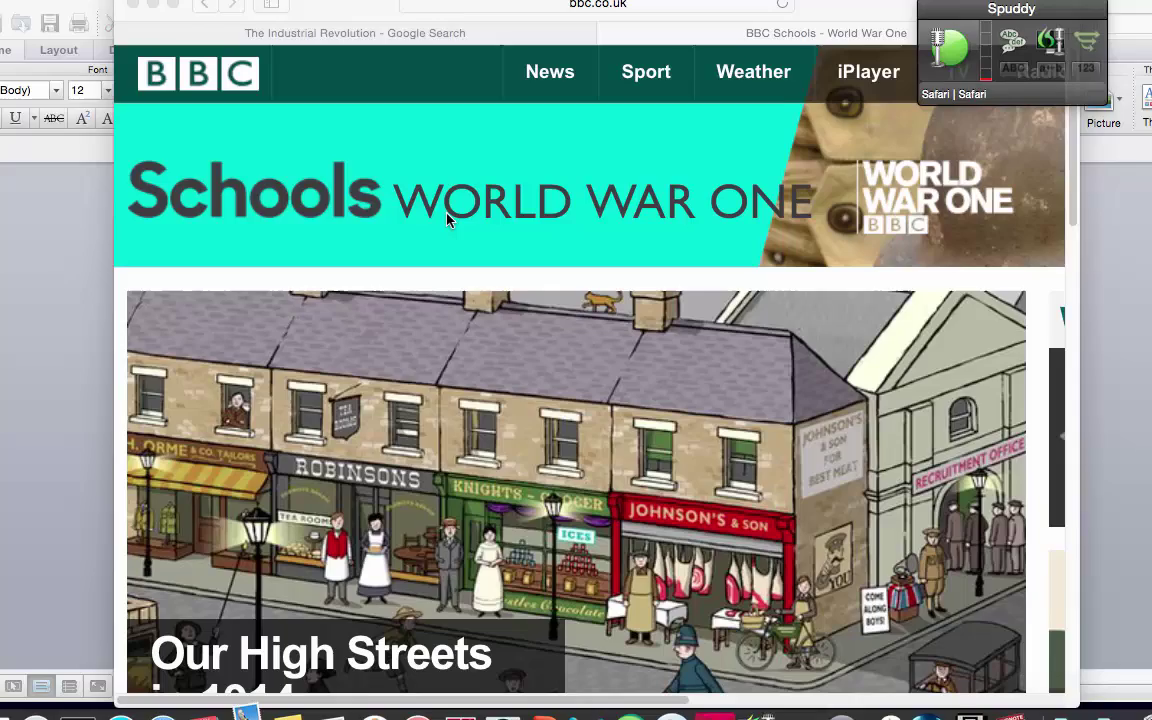
key("super+i")
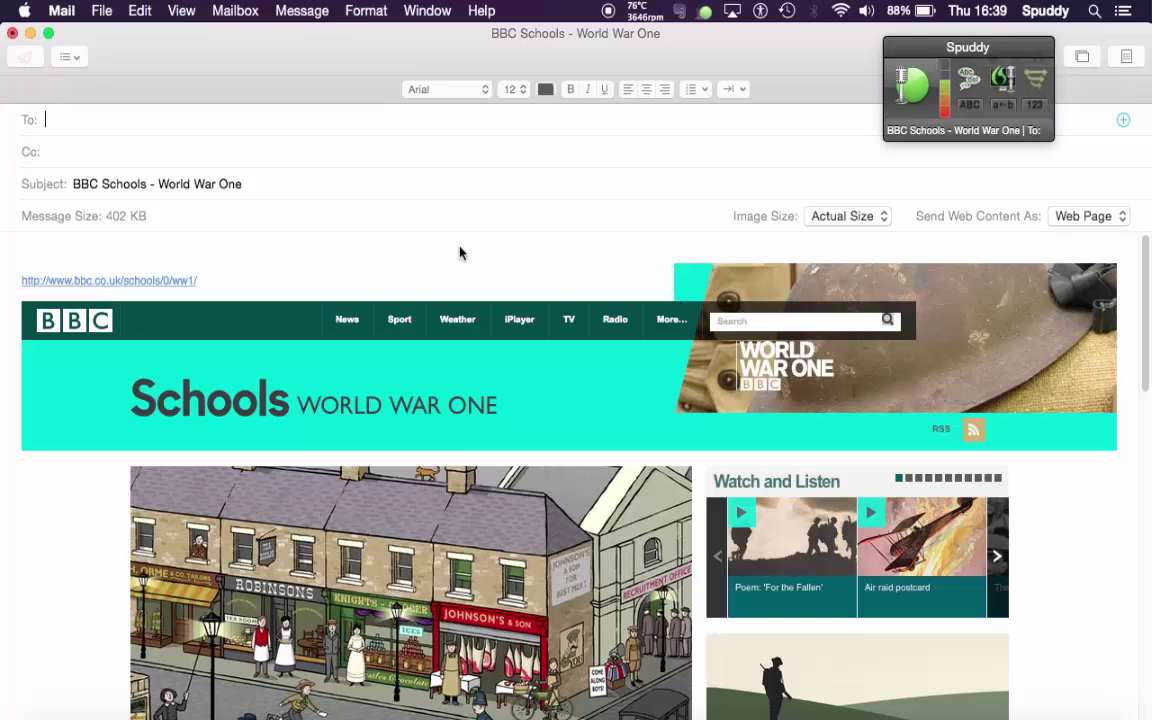
key("super+w")
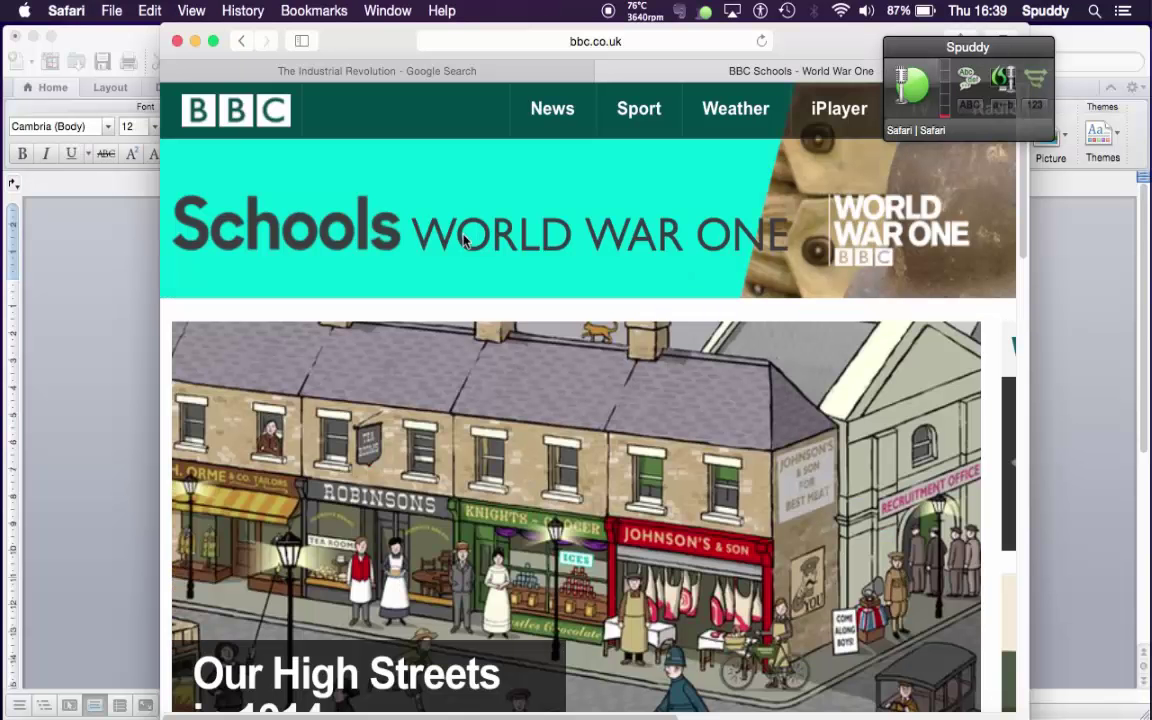
- Open a new browser window, show the bookmarks list beside its Google page and hide the list again
scroll(463, 240, "down", 10)
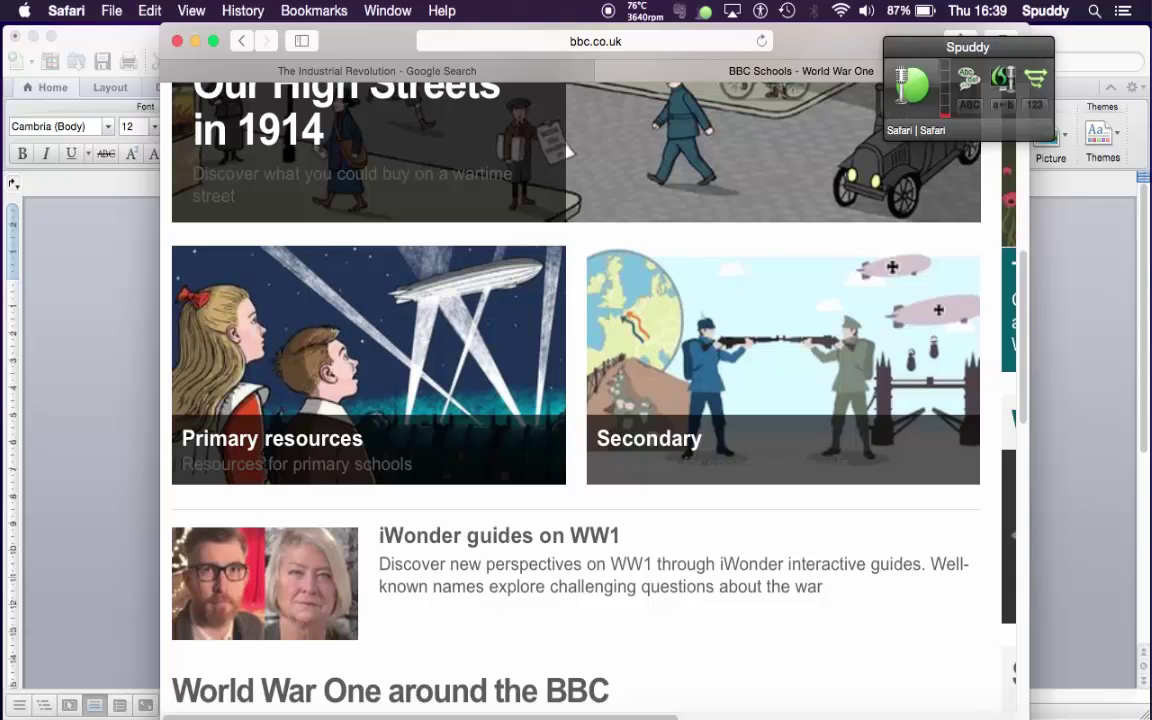
scroll(566, 151, "up", 10)
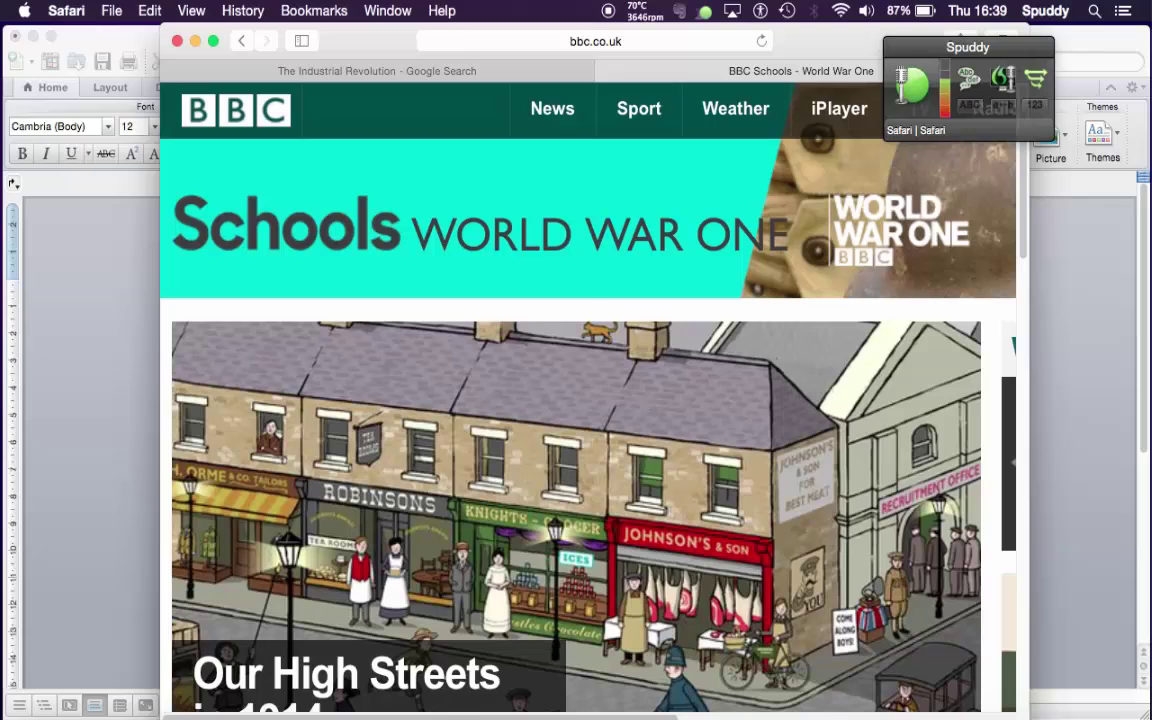
key("super+n")
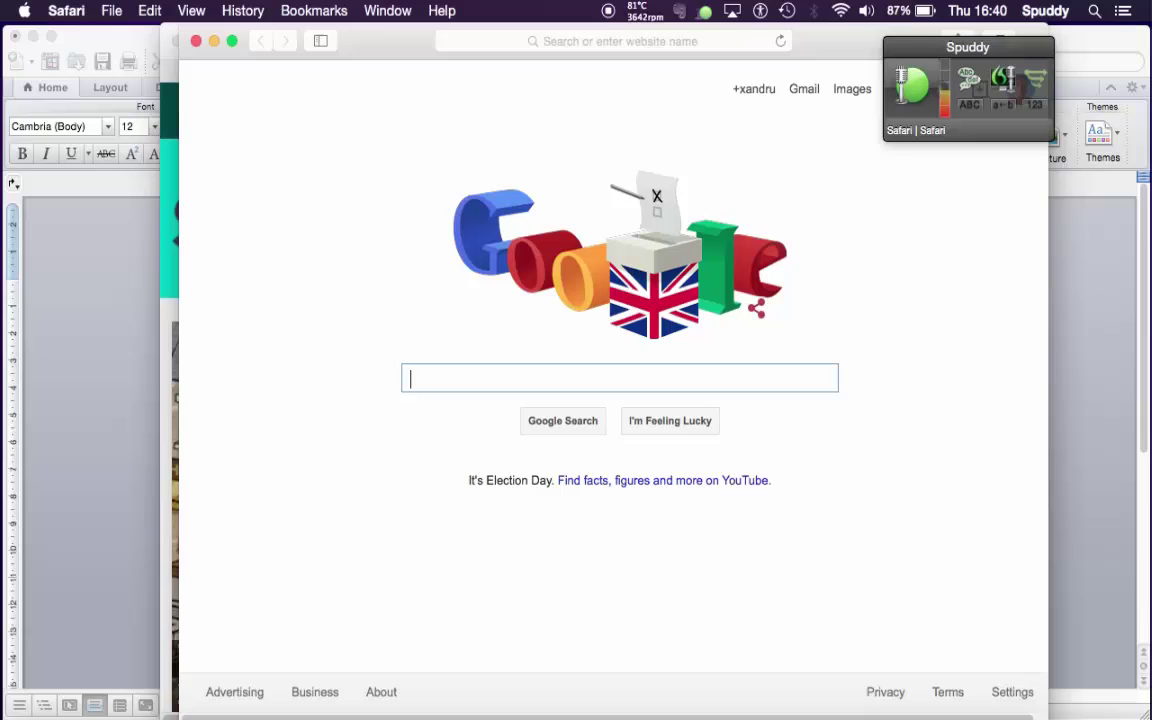
key("ctrl+super+1")
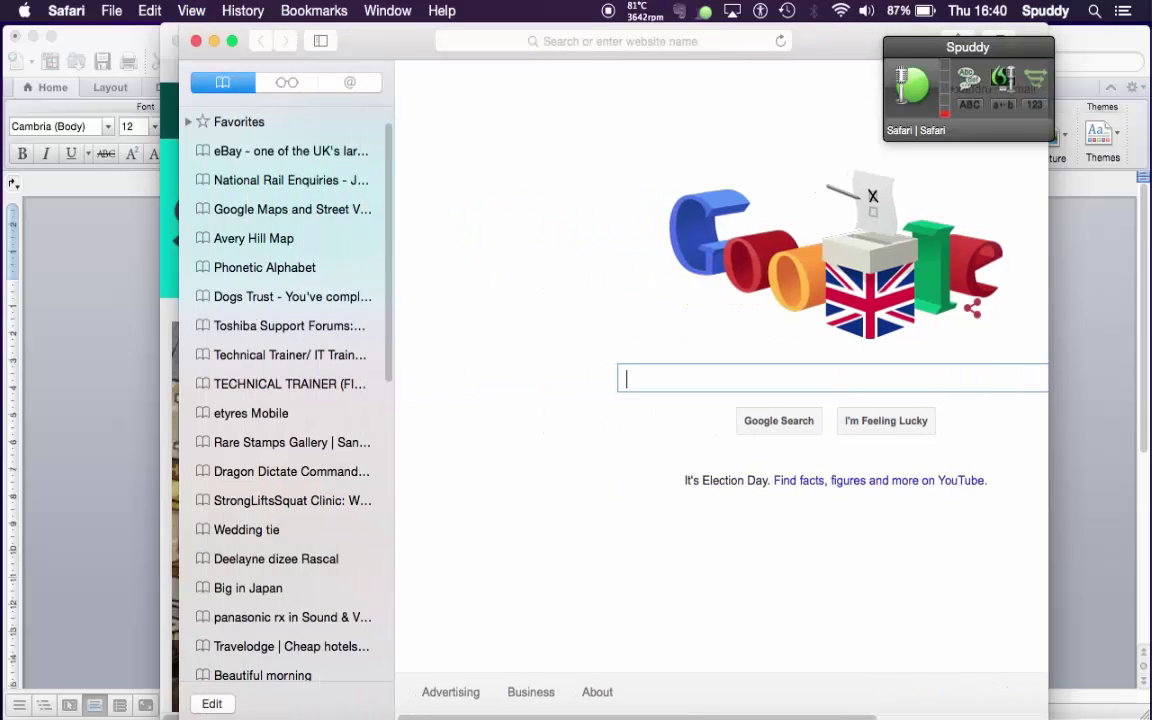
key("shift+super+l")
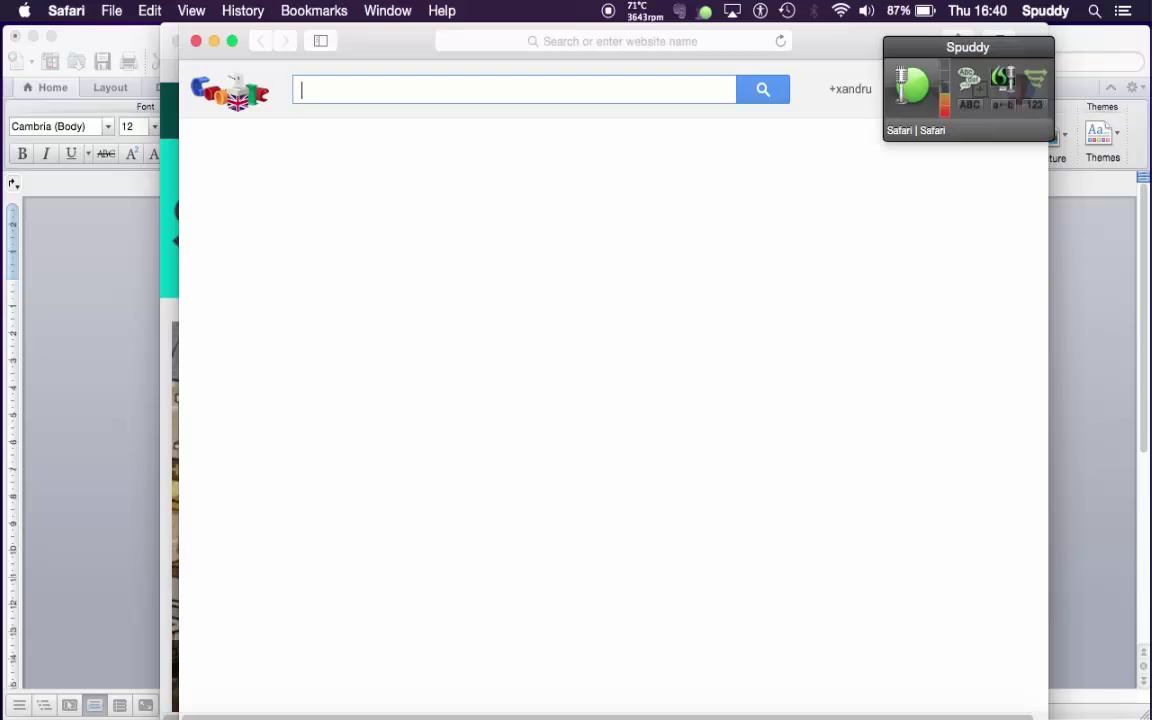
- Switch to the blank Word document and enter "And that's how easy it is to browse on the Internet using Safari DragonDictate 4"
key("super+h")
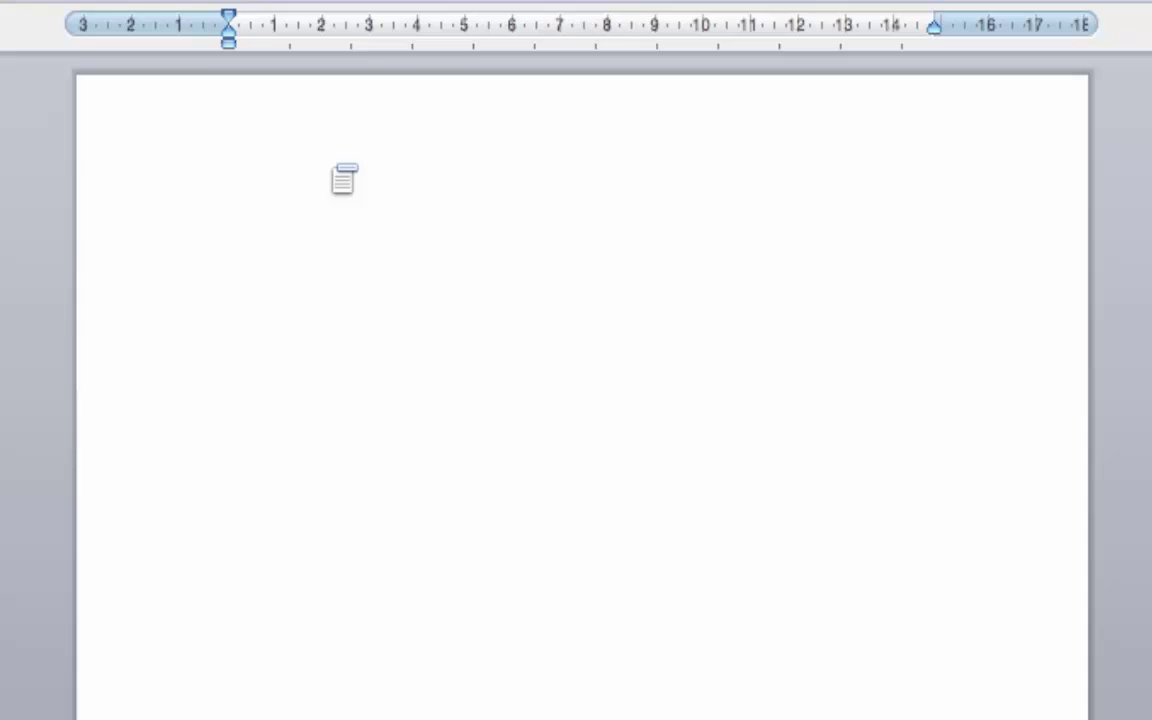
type("And that's how easy it is to browse on the Internet using Safari DragonDictate for")
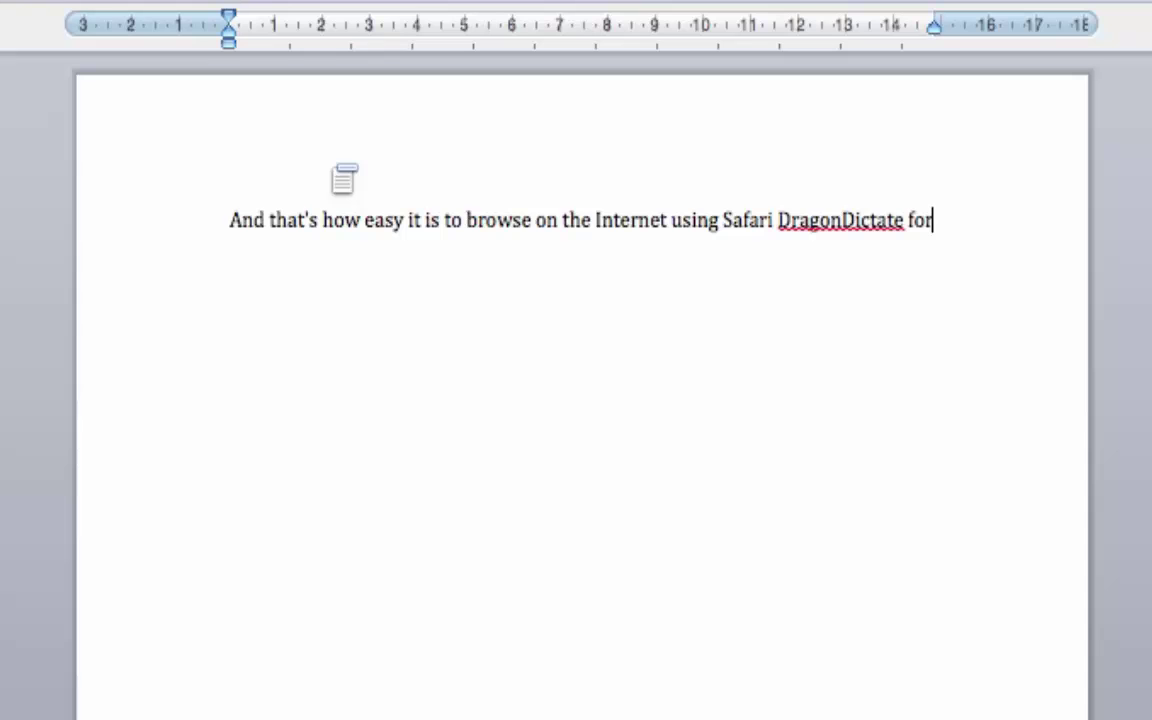
key("BackSpace")
key("BackSpace")
key("BackSpace")
key("BackSpace")
type("4")
- Increase the font size of the whole sentence in the Word document
key("super+a")
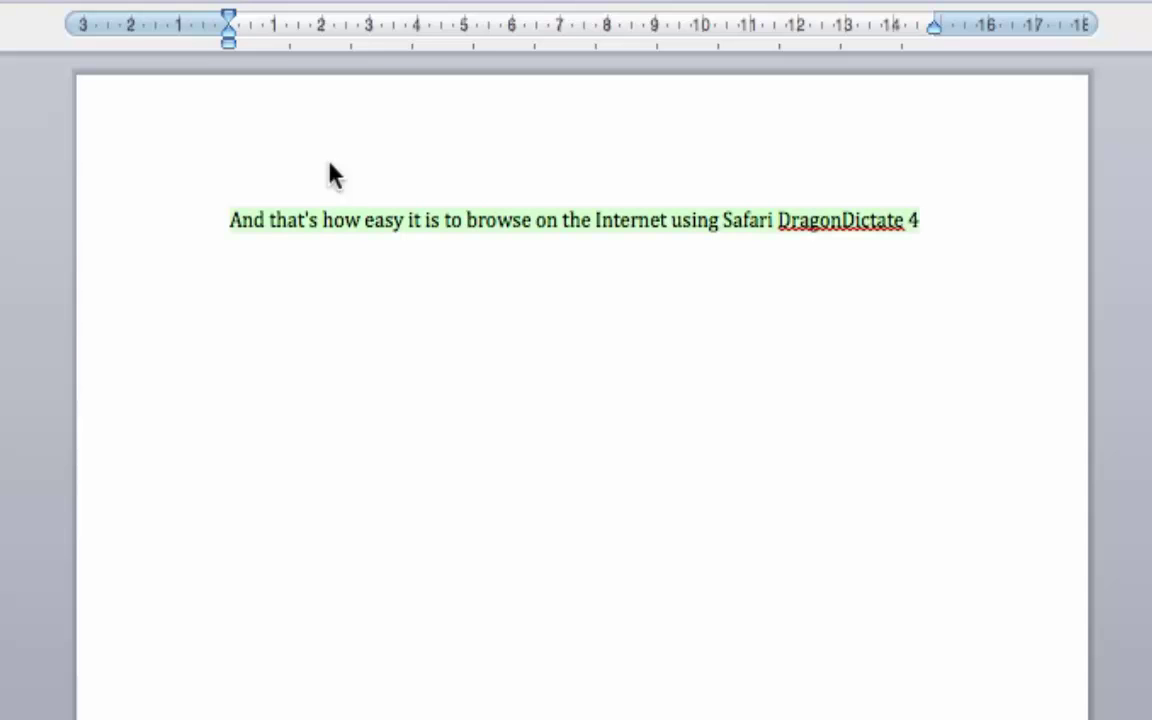
key("super+shift+>")
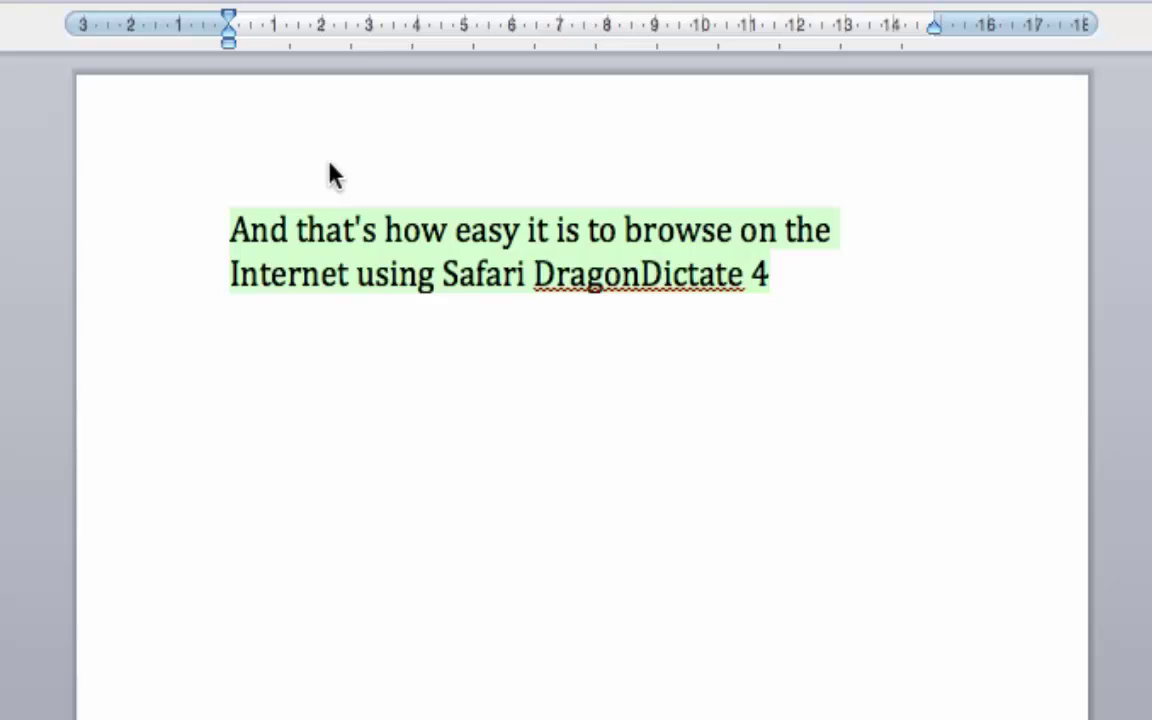